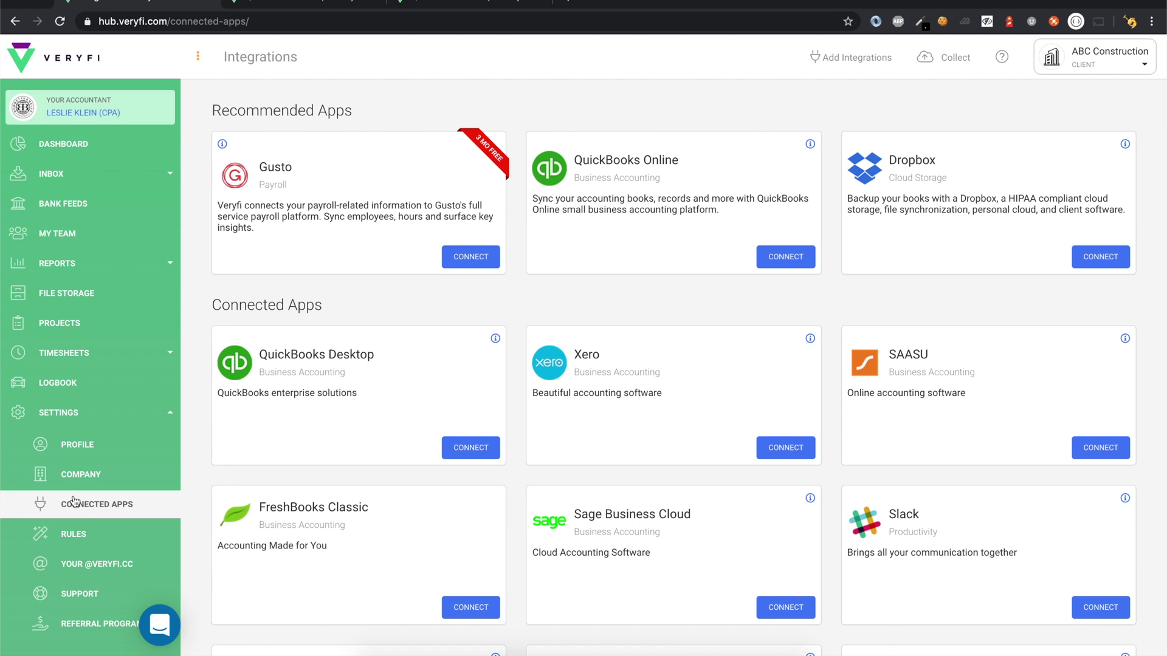
Scroll the Connected Apps integrations page down to the QuickBooks Desktop card
scroll(274, 253, down, 5)
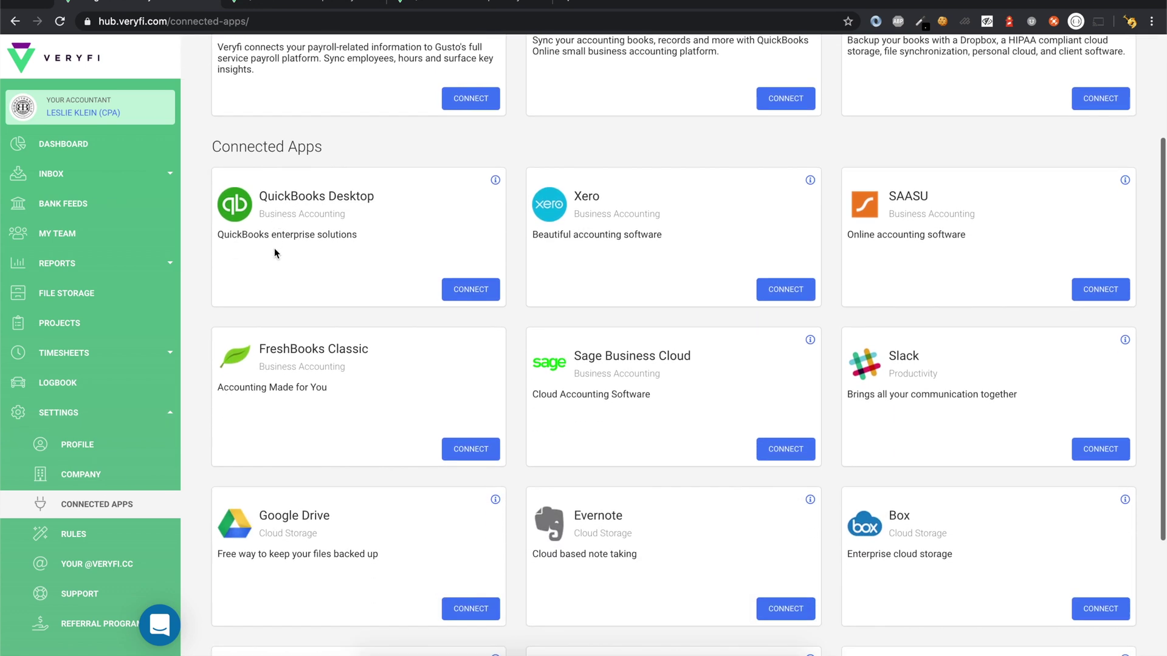
Open Veryfi's QuickBooks Desktop guide and read its setup steps down to data privacy
click(496, 180)
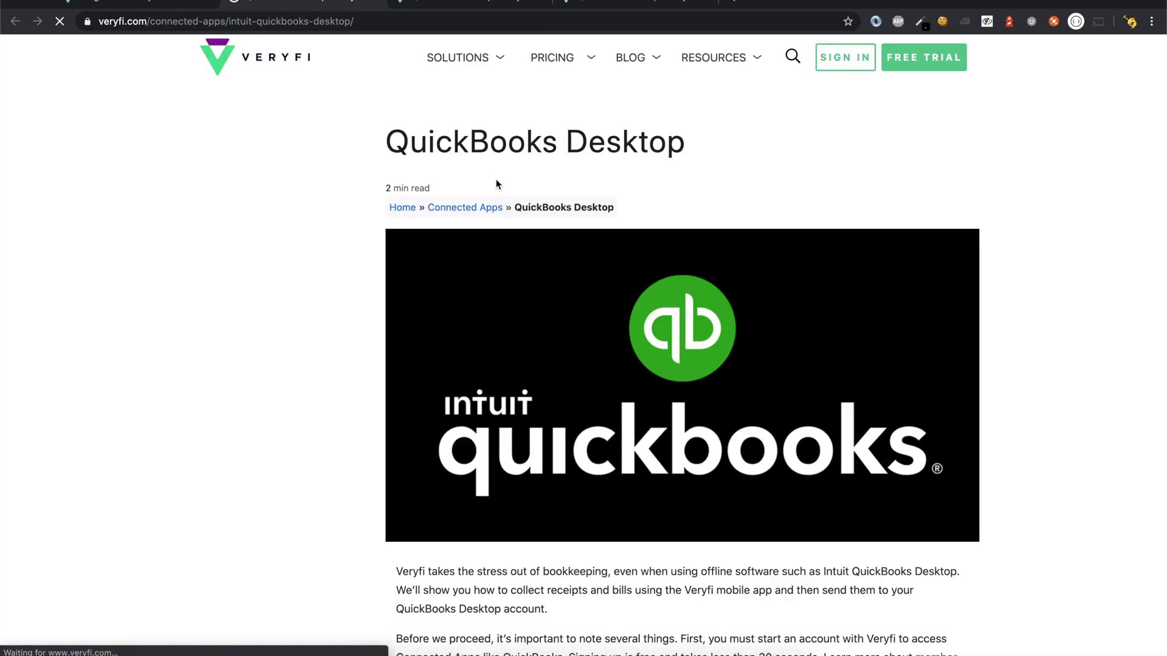
scroll(521, 121, down, 5)
scroll(520, 125, down, 13)
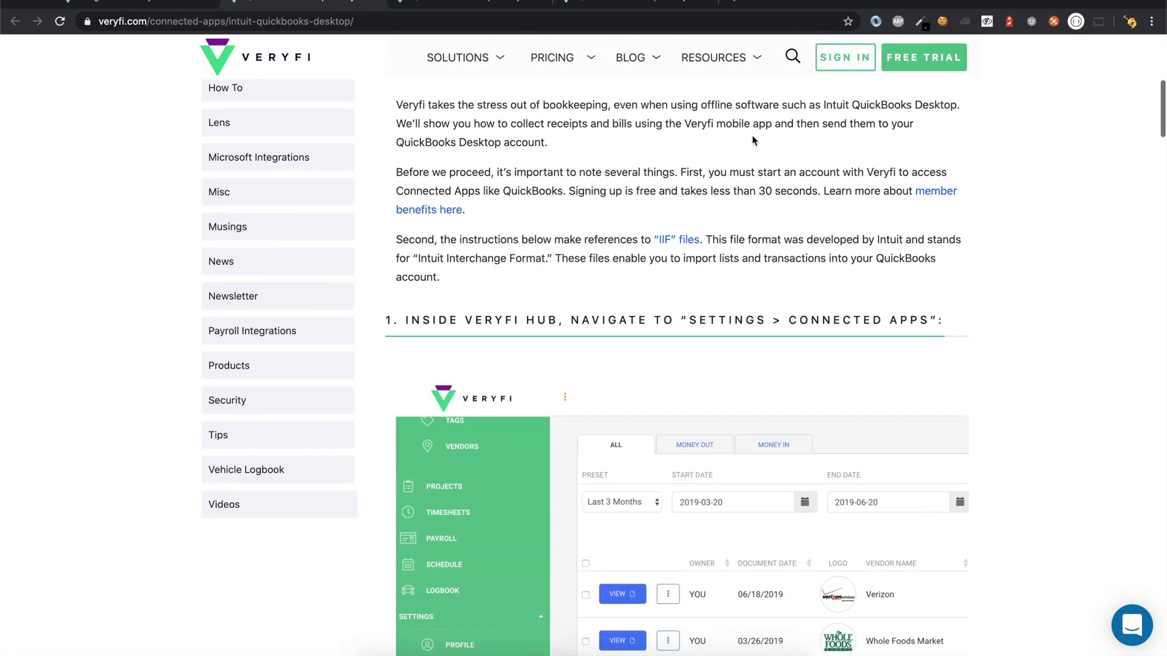
scroll(869, 157, down, 15)
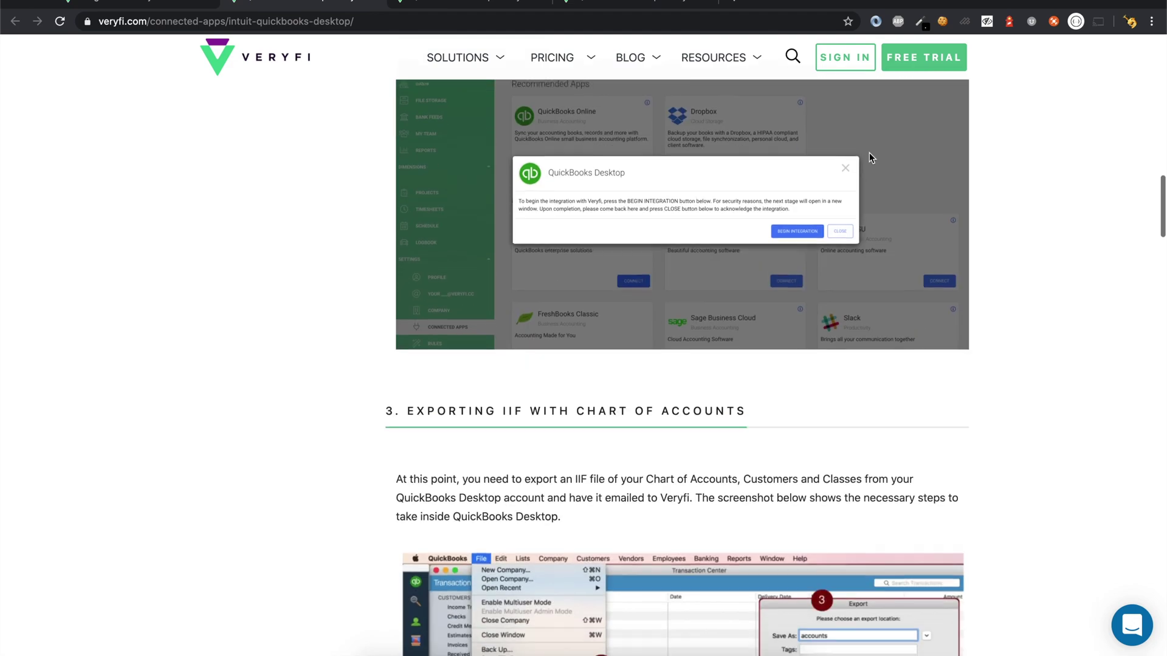
scroll(869, 156, down, 18)
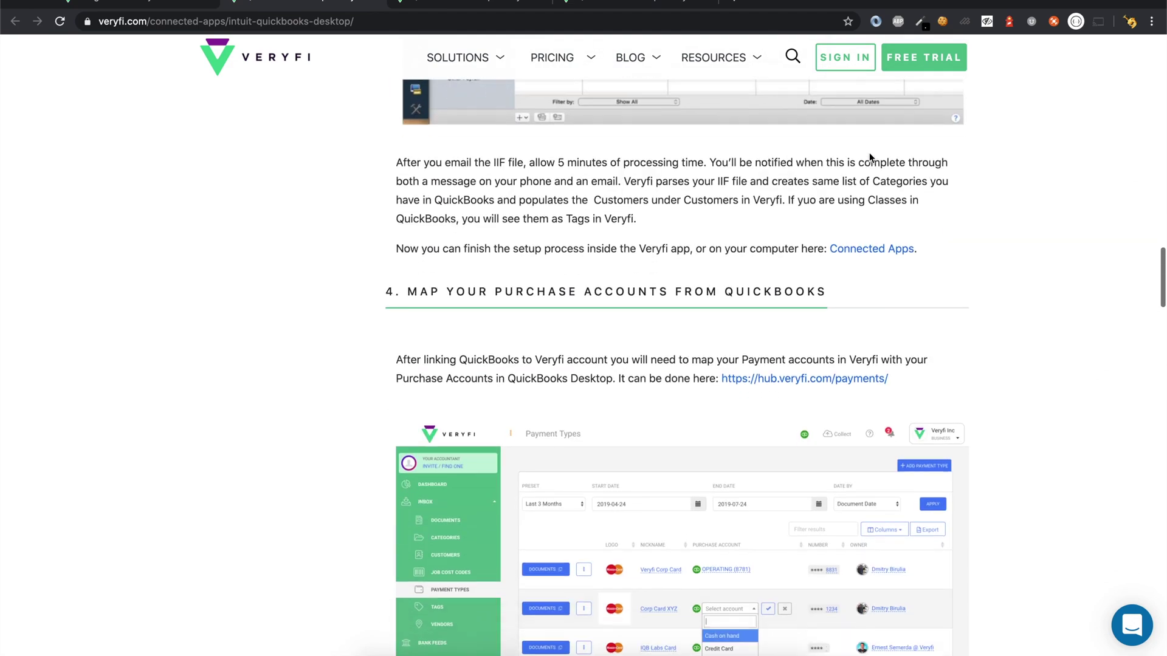
scroll(869, 151, down, 14)
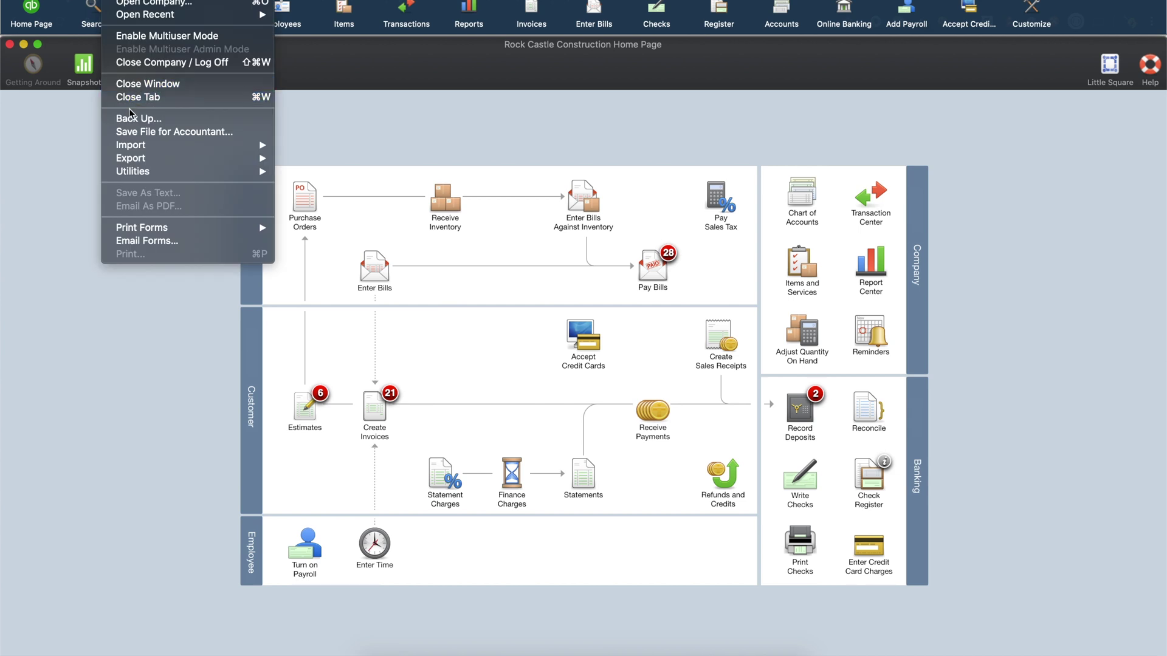
Export the Chart of Accounts, Vendor List and Class List lists as accounts.iif
mouse_move(261, 158)
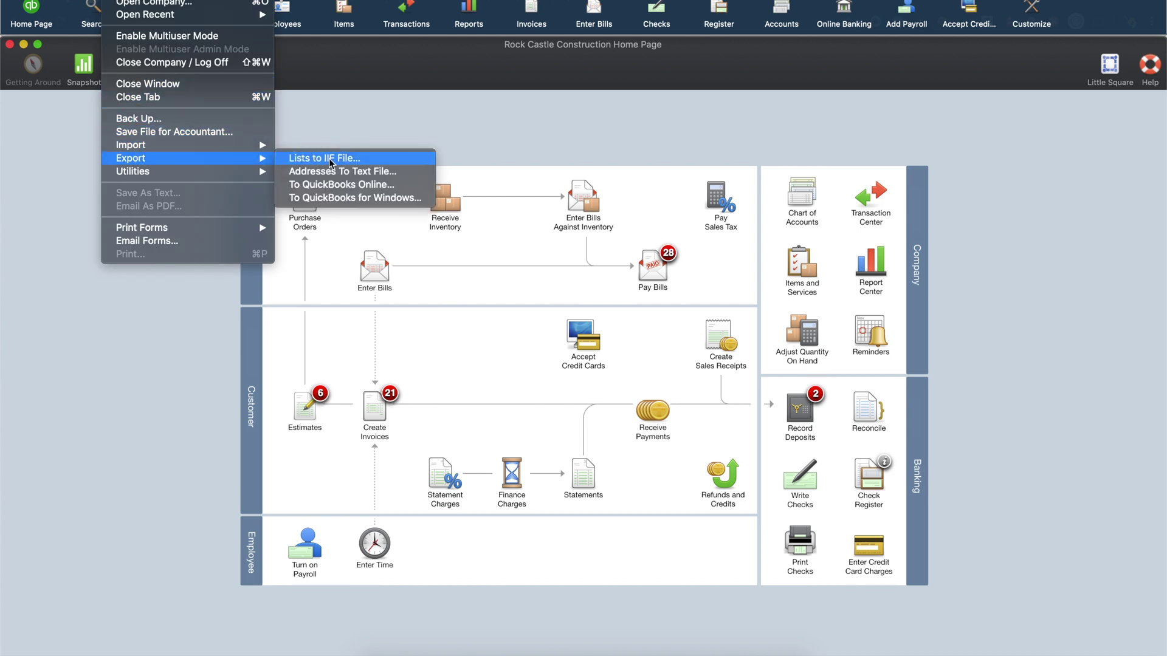
click(349, 160)
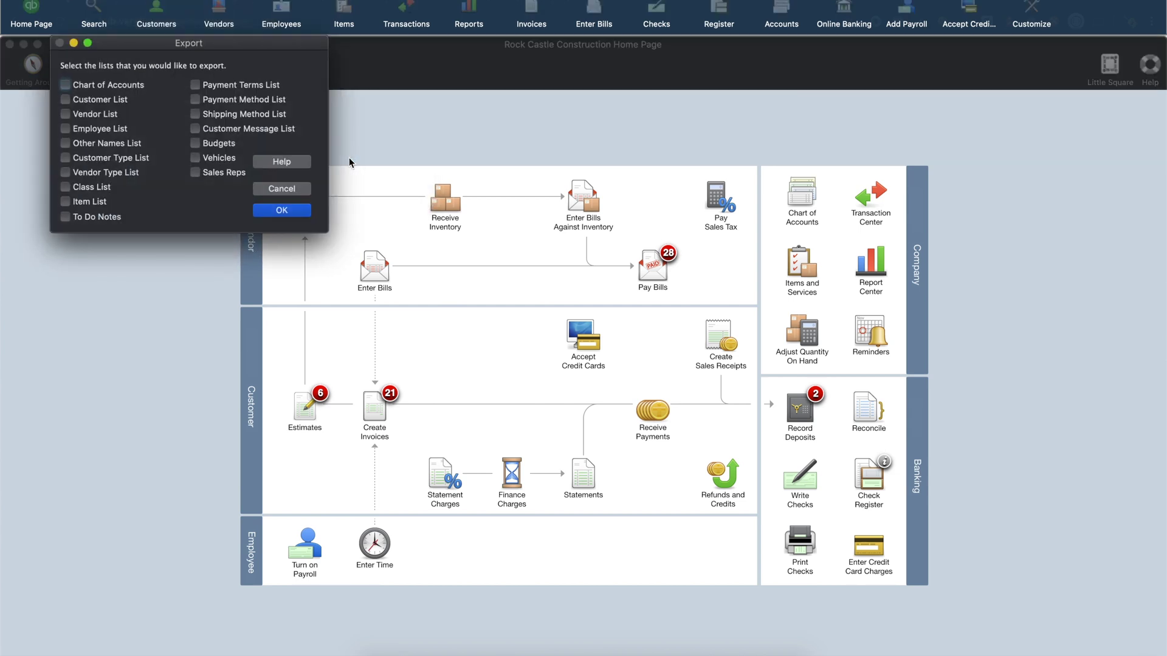
click(95, 90)
click(95, 115)
click(91, 188)
click(282, 210)
text(accounts.iif)
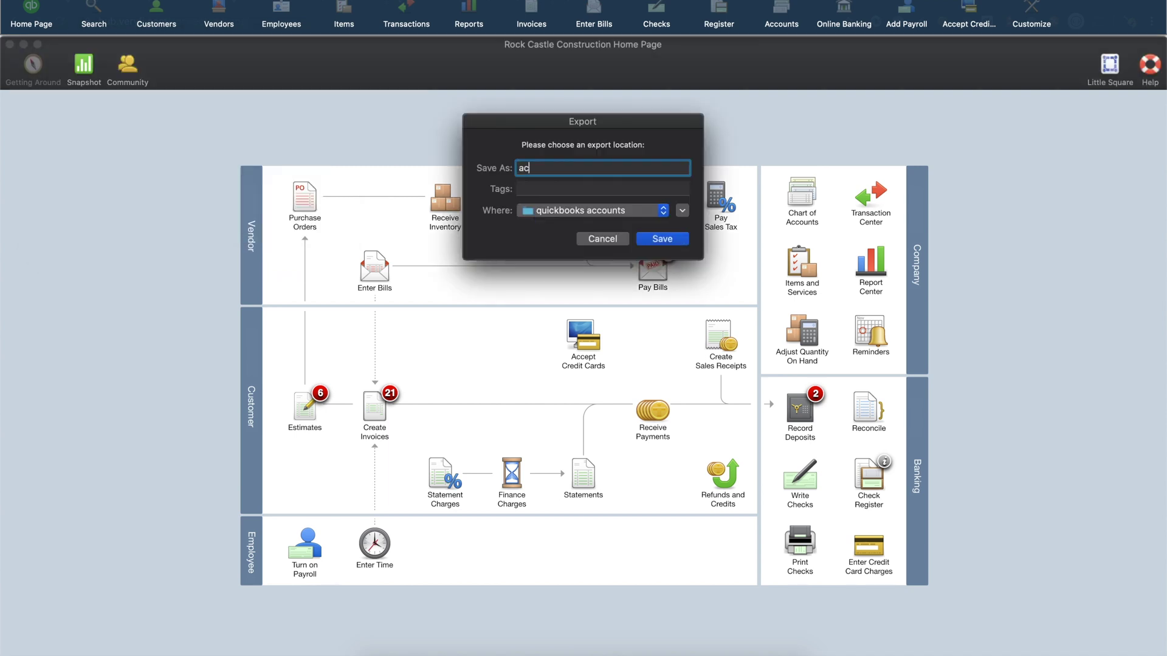
click(662, 239)
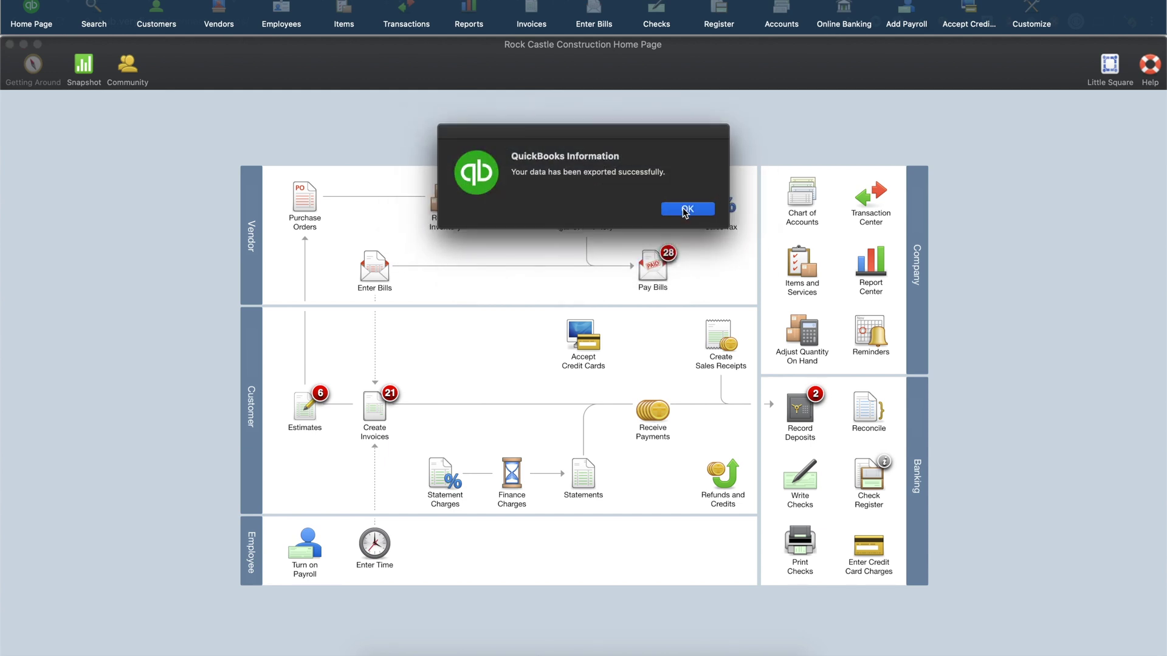
click(686, 211)
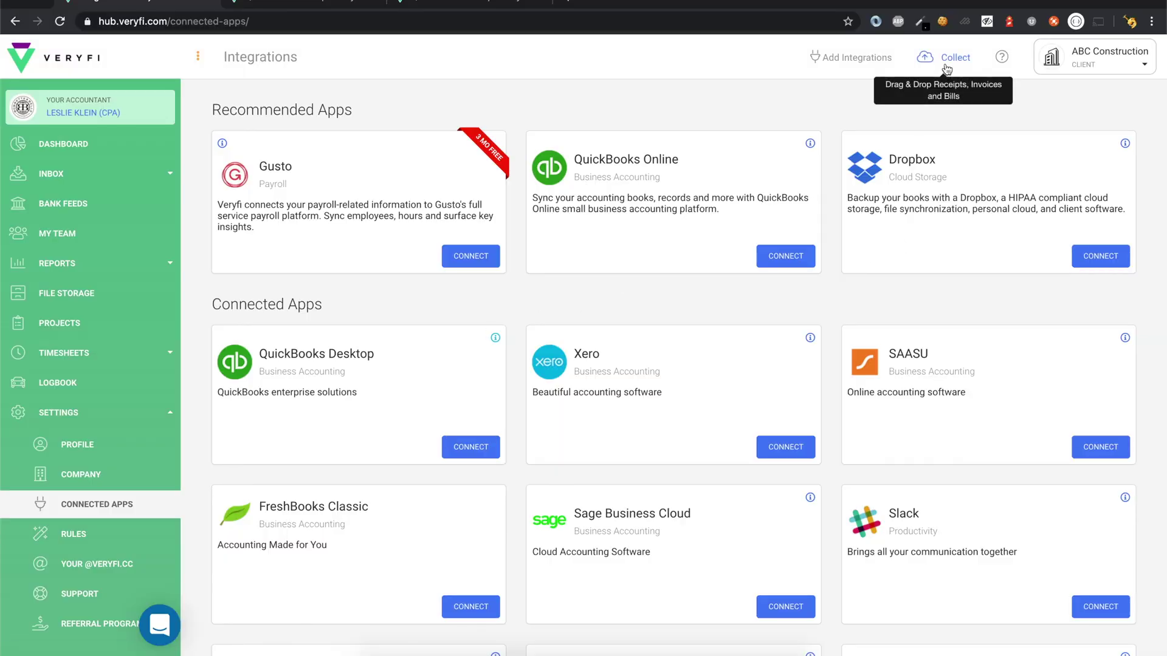
Upload accounts.iif via Collect, importing 118 accounts and 54 vendors
click(946, 69)
drag(235, 321, 397, 141)
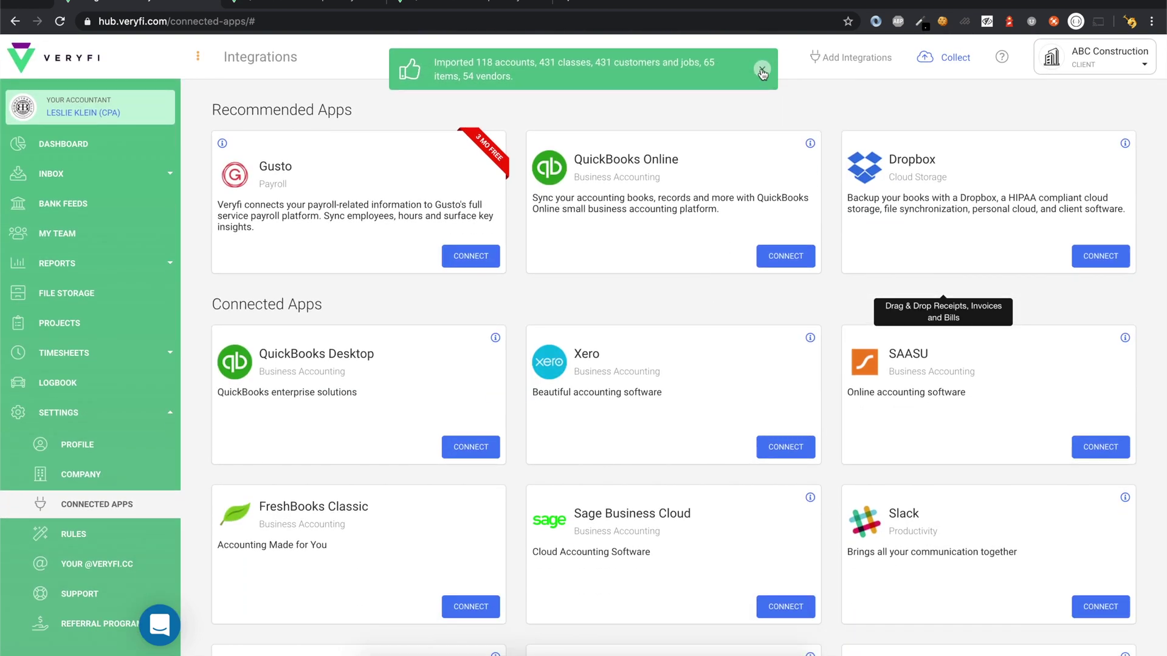
click(762, 74)
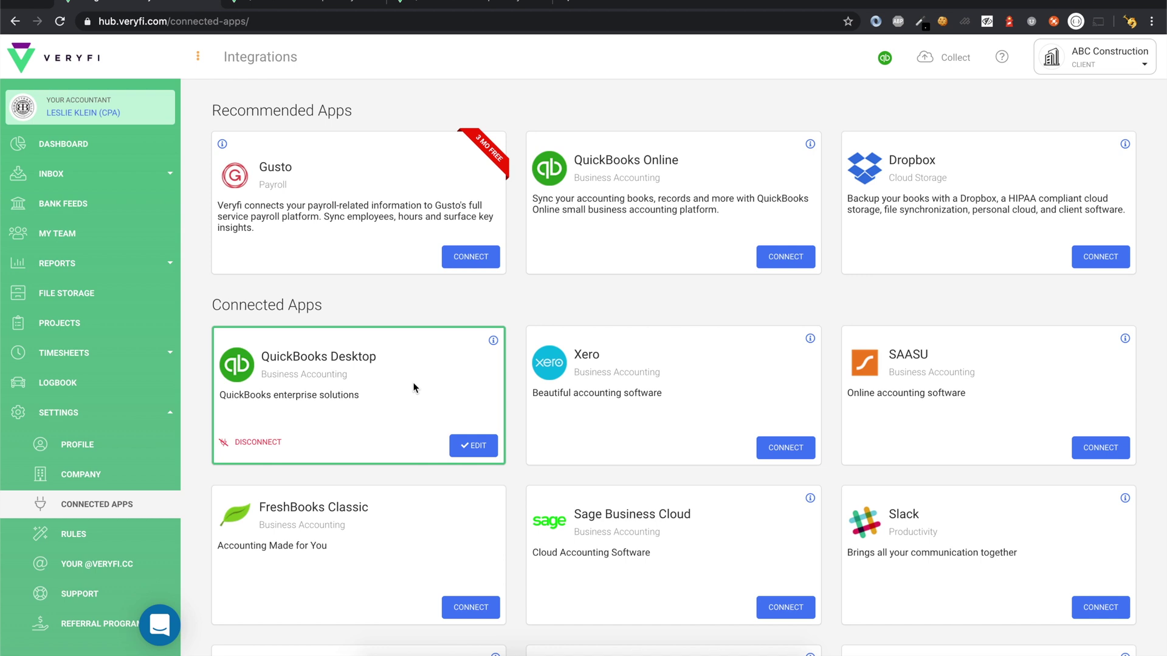
click(135, 176)
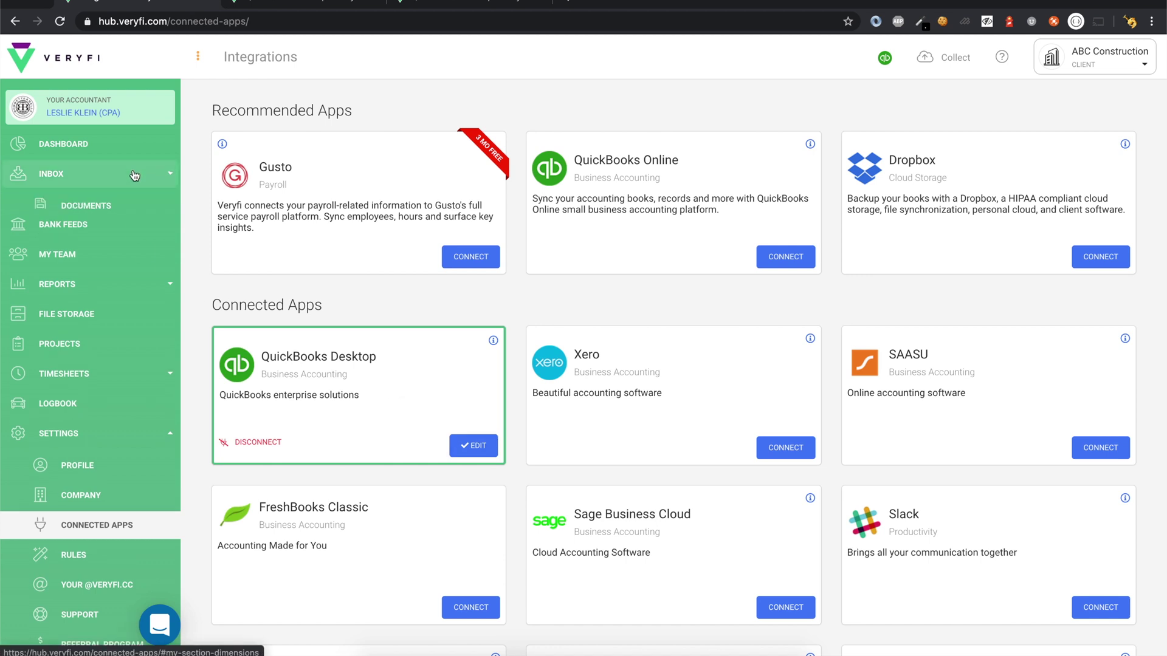
In Categories, select Gross Wages, Payroll Taxes, FUTA Expense, SUTA Expense and Office Supplies
click(85, 235)
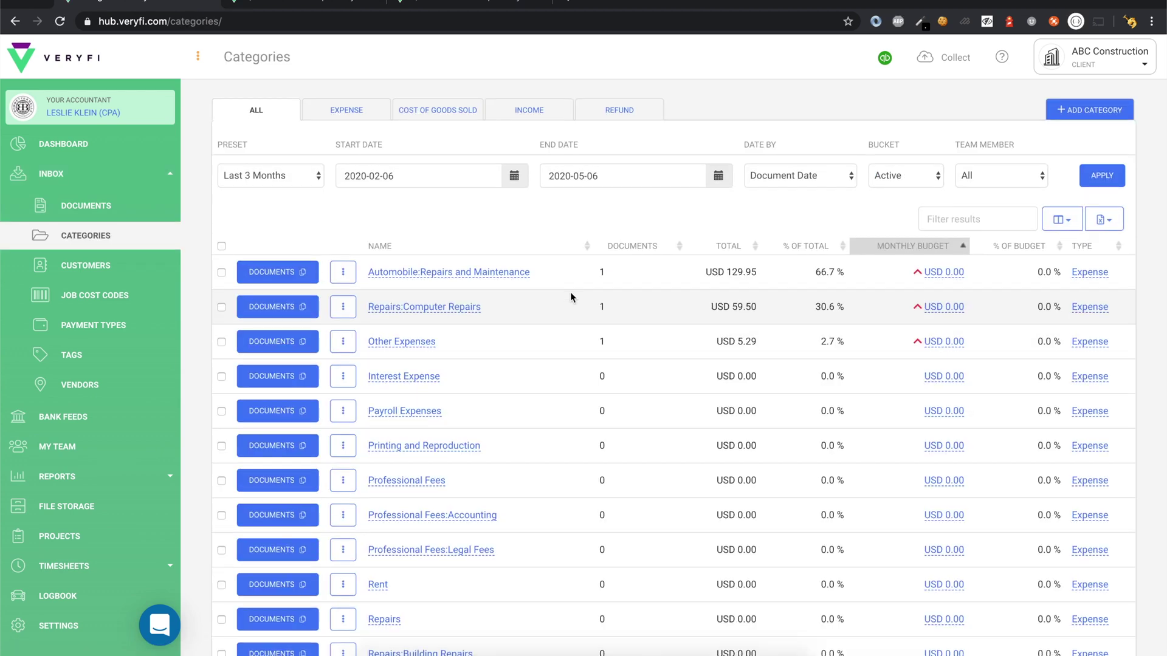
scroll(570, 293, down, 5)
scroll(570, 294, down, 20)
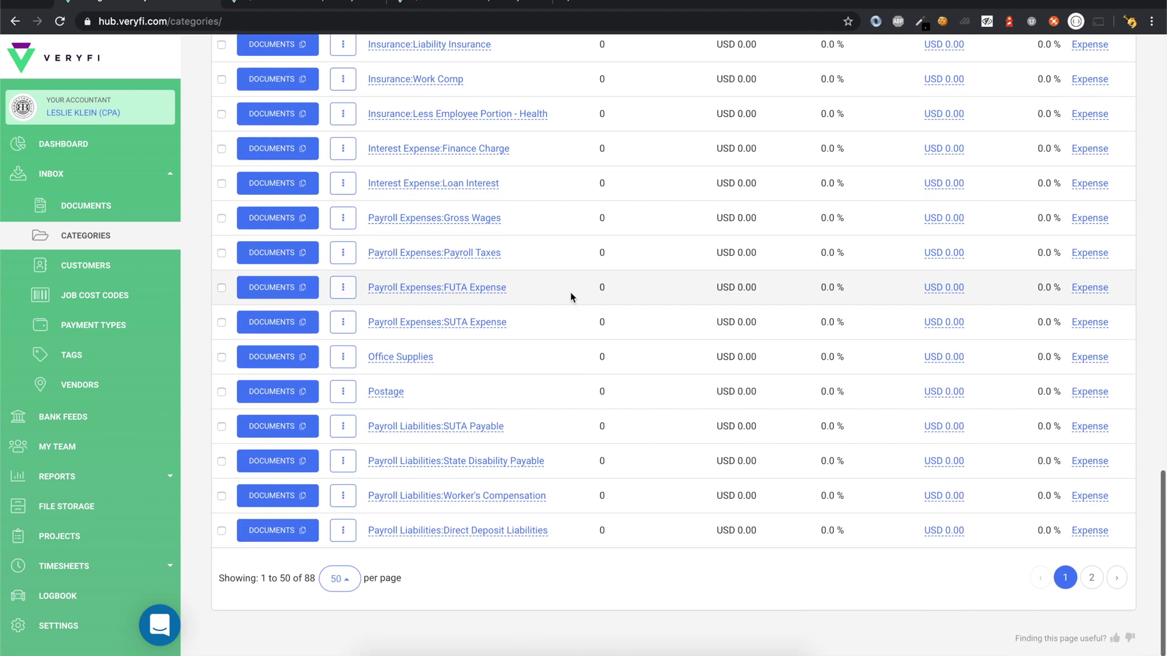
scroll(570, 291, up, 2)
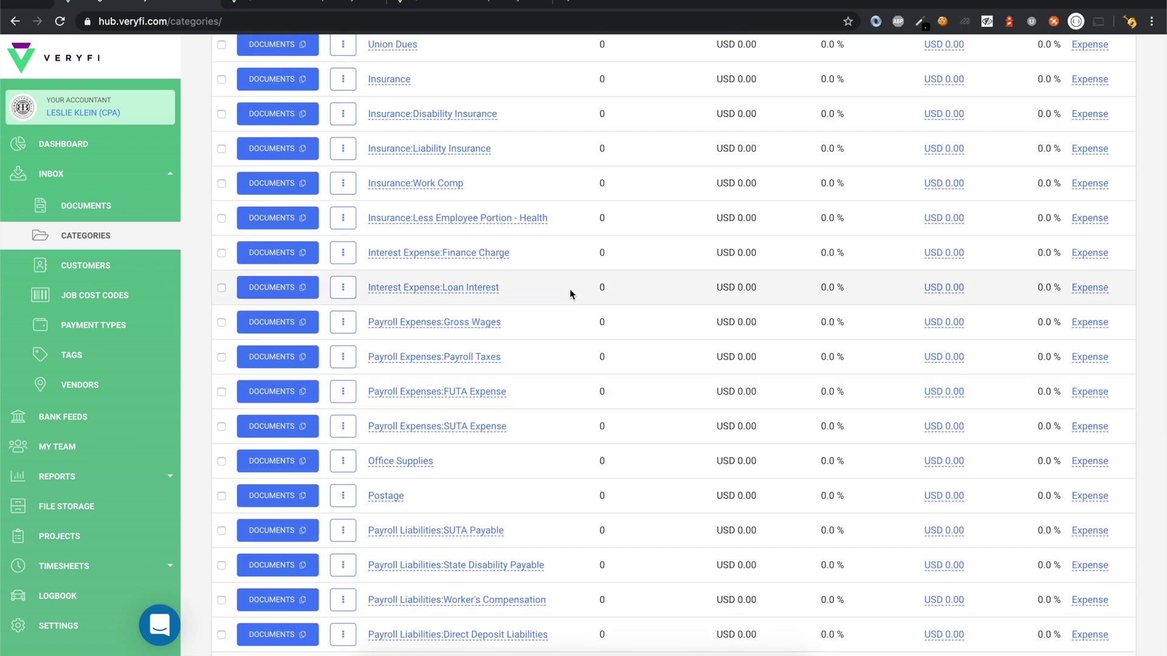
scroll(570, 289, down, 2)
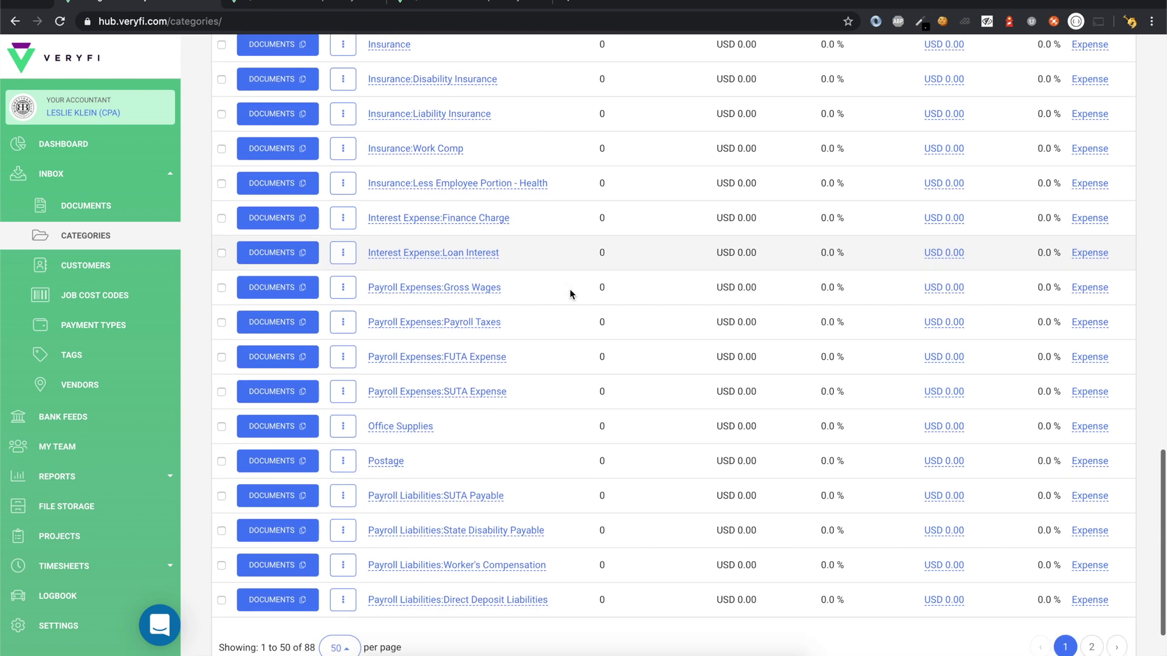
click(221, 264)
click(221, 297)
click(221, 331)
click(222, 366)
click(221, 401)
Bulk-delete the five selected categories and confirm the removal
scroll(223, 406, up, 1)
scroll(223, 406, up, 20)
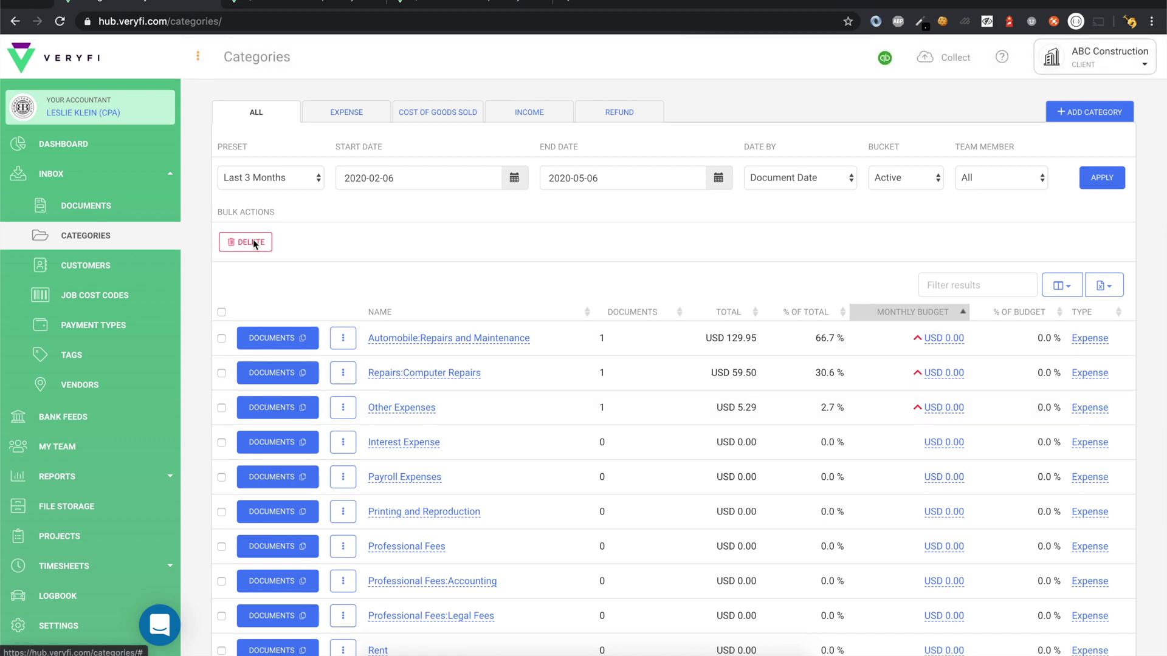
click(249, 242)
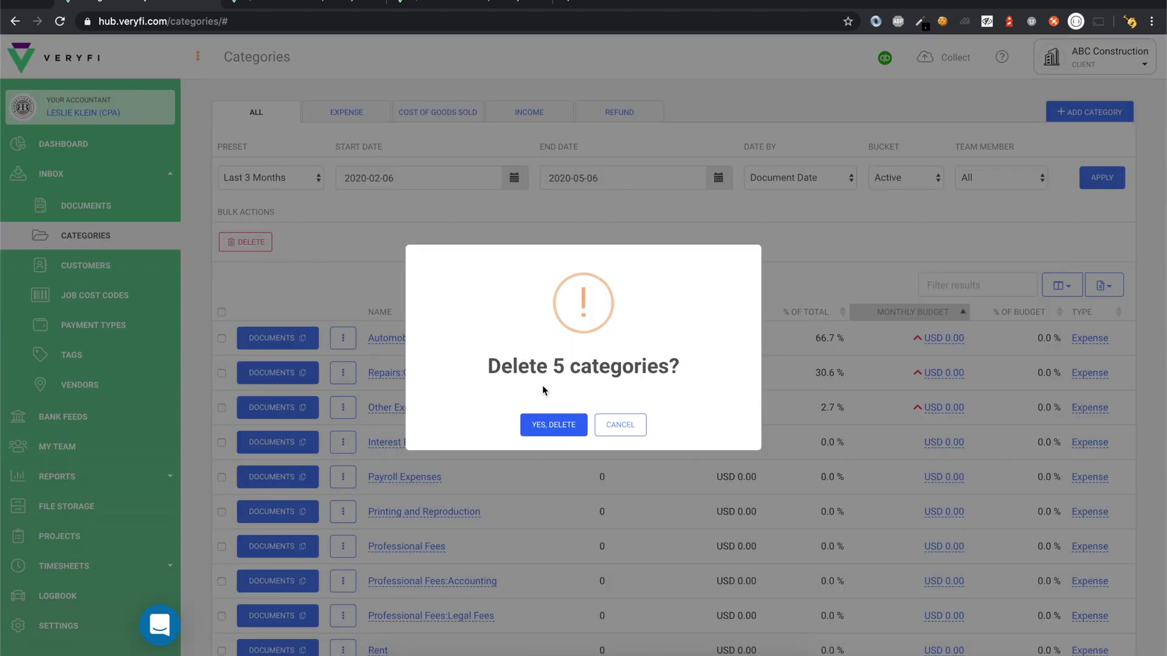
click(555, 429)
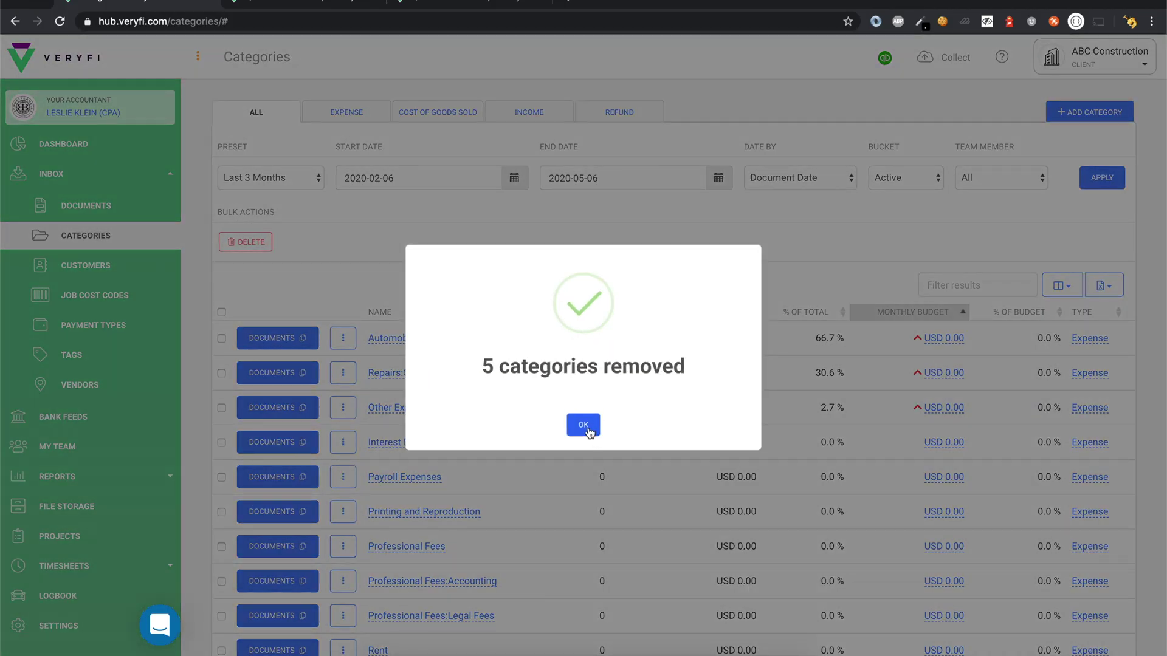
click(585, 429)
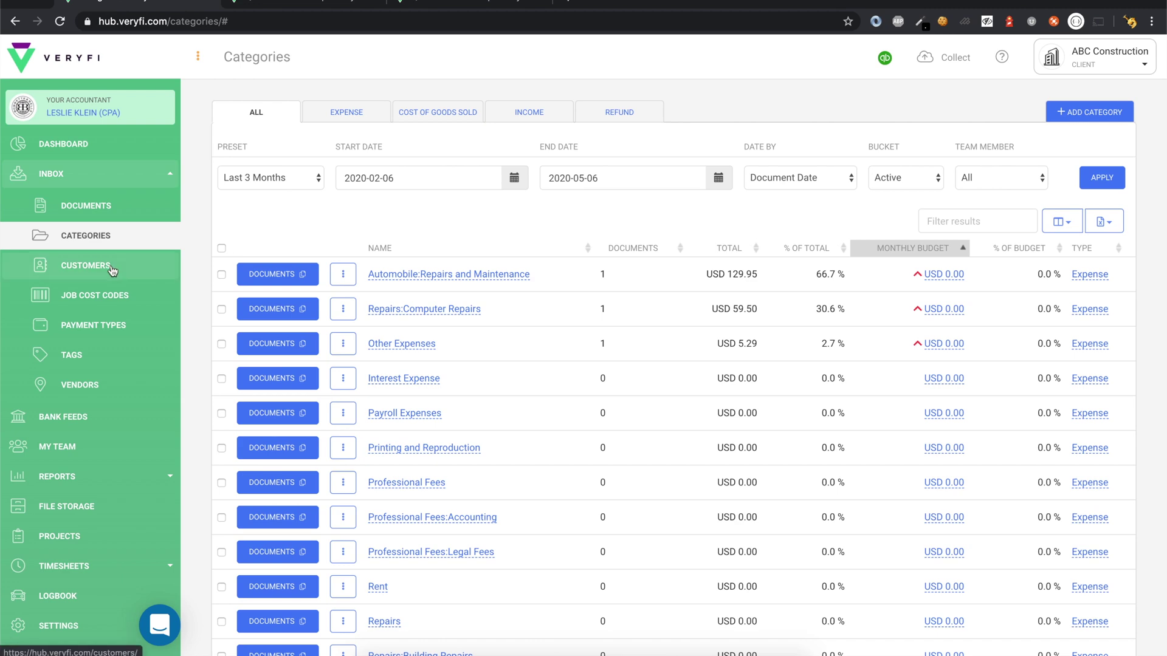
click(112, 271)
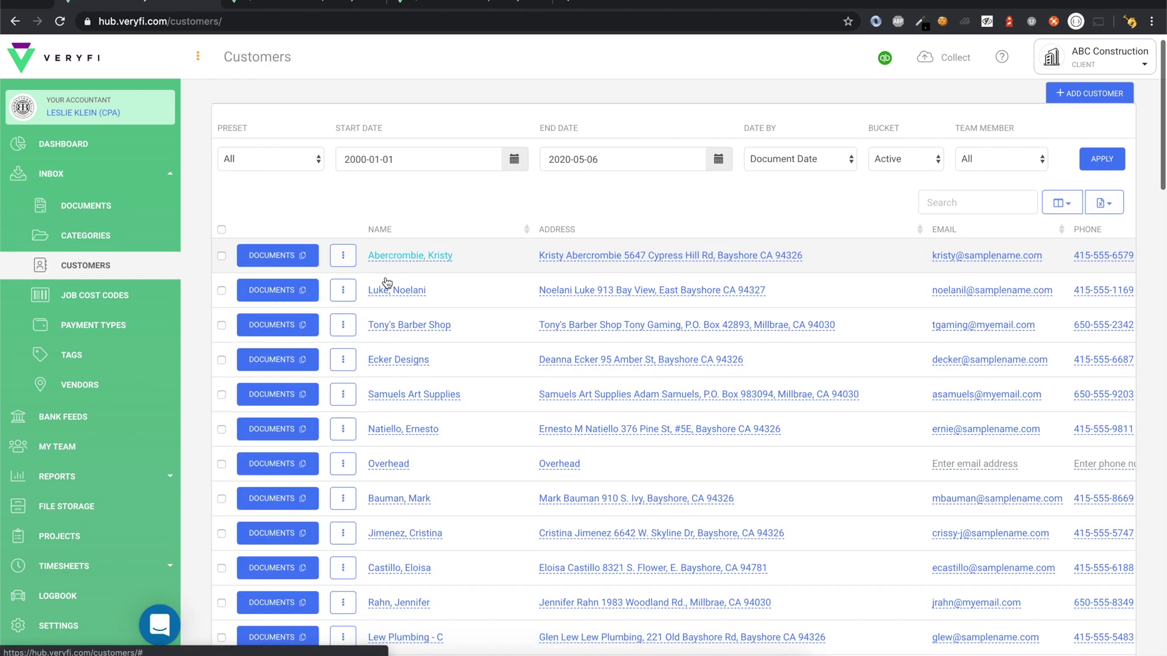
Scroll through the imported customer list, then view the Projects and Payment Types lists
scroll(386, 282, down, 3)
scroll(386, 283, up, 2)
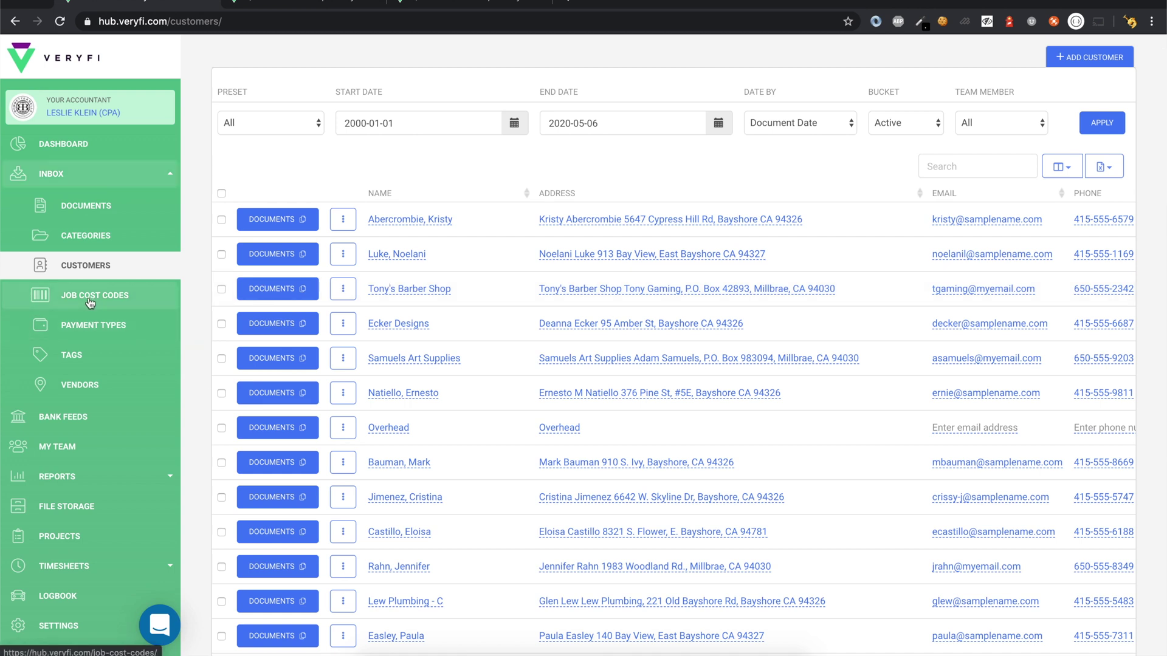
scroll(91, 340, down, 1)
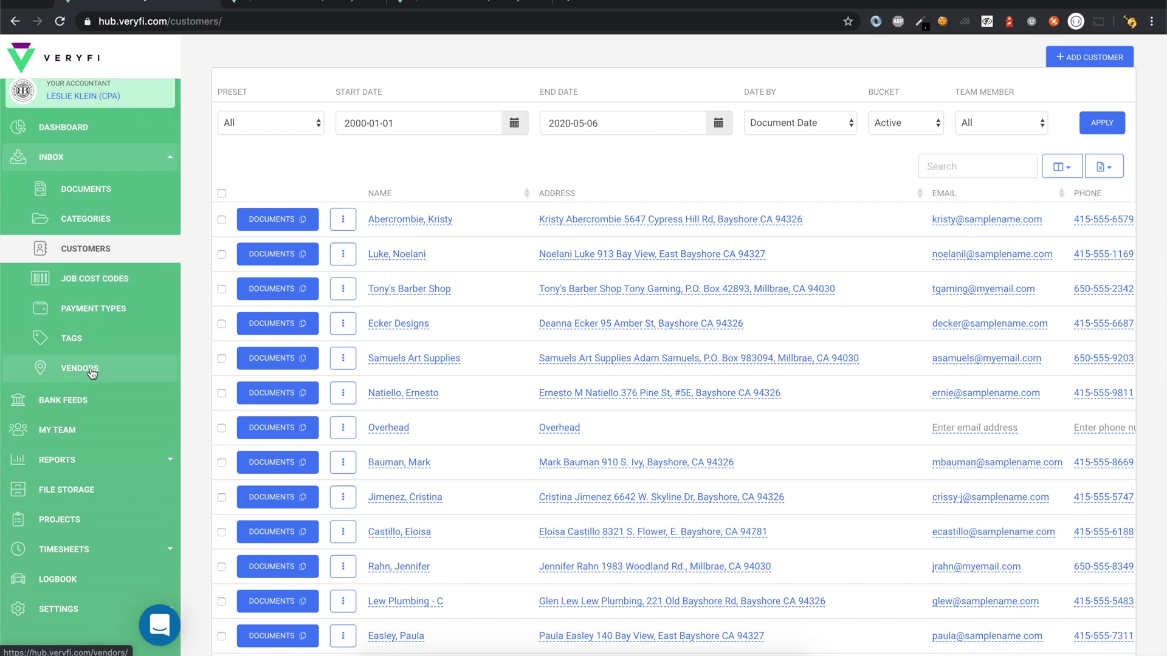
click(61, 521)
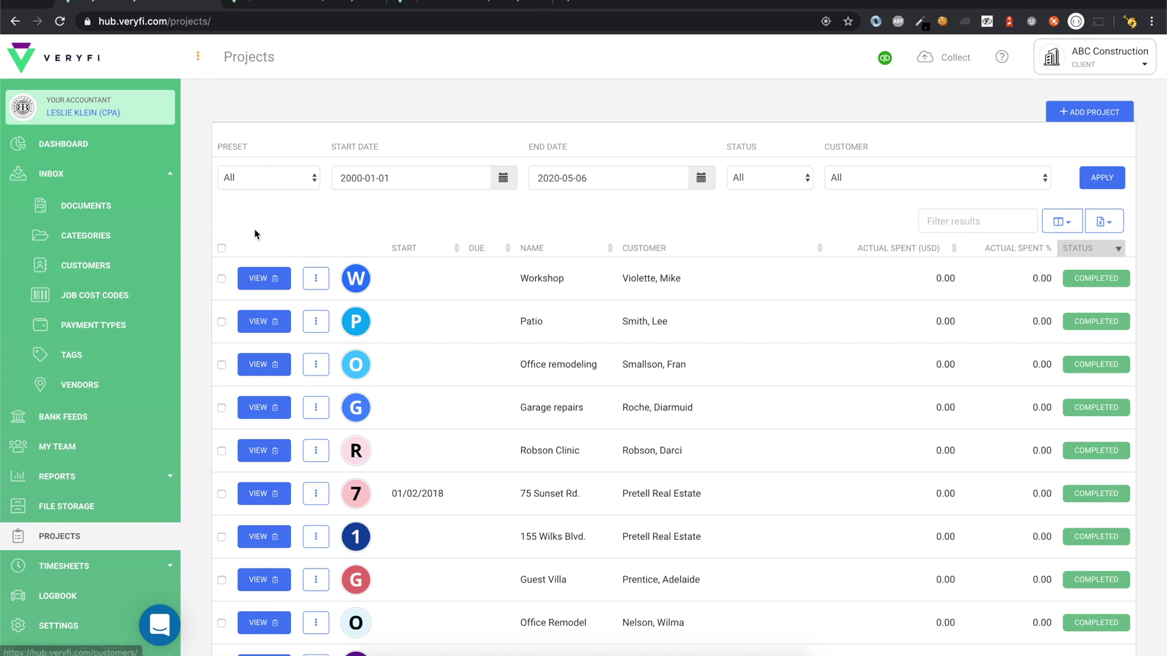
click(69, 327)
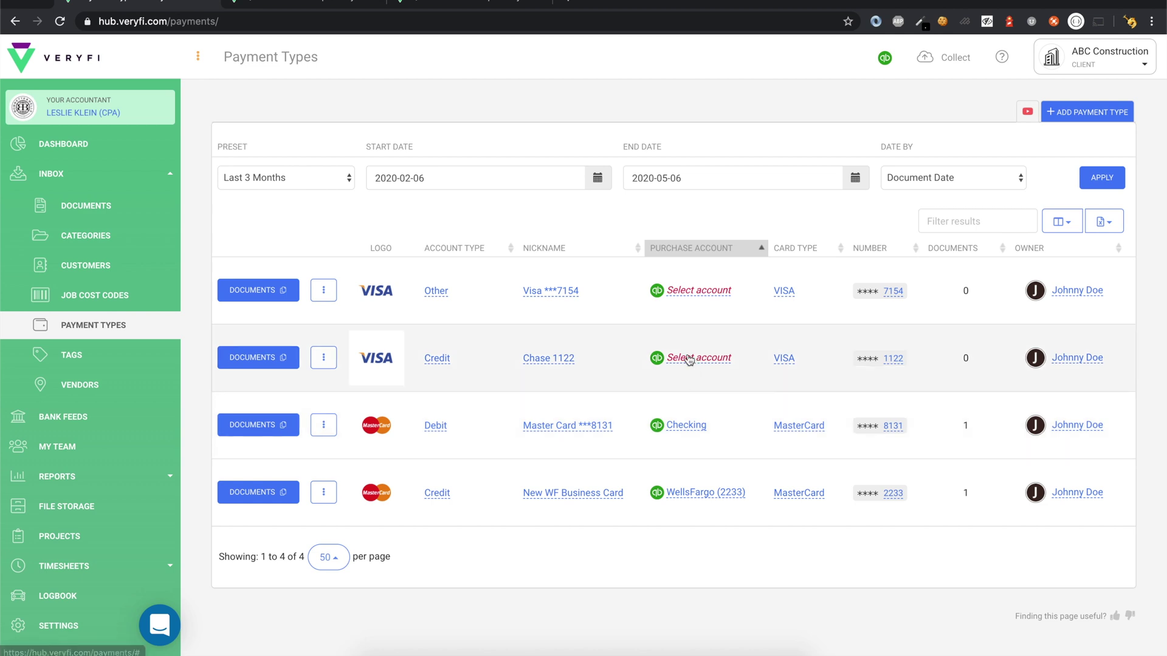
Set the Chase 1122 card's purchase account to Chase Card (1122)
click(694, 364)
scroll(684, 429, down, 2)
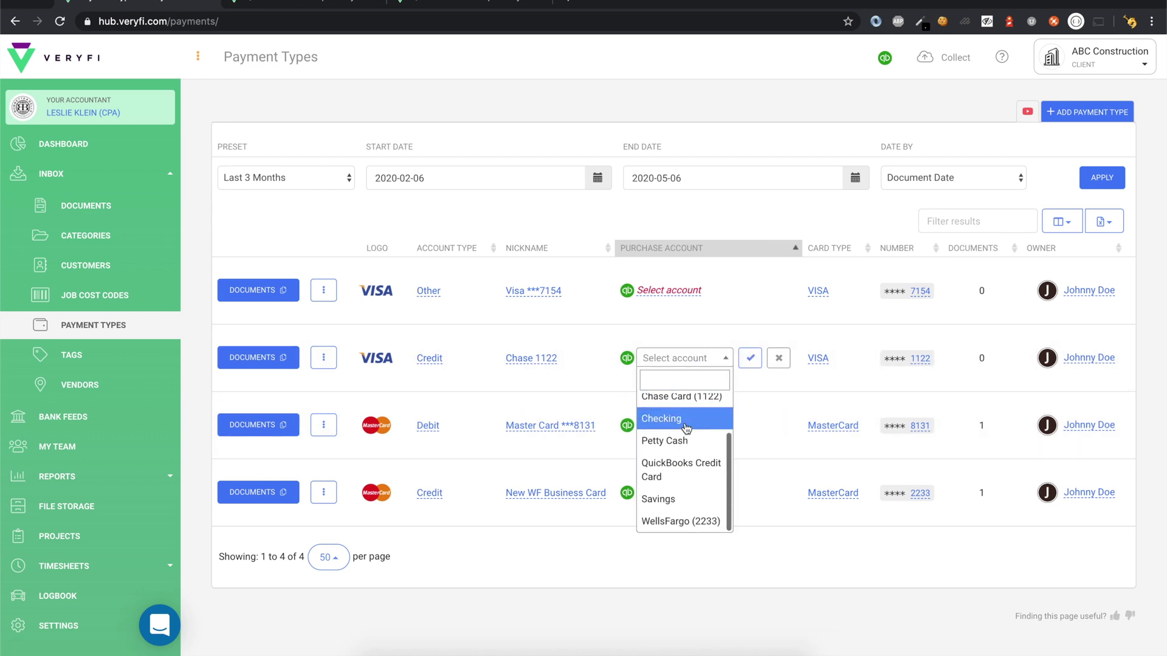
scroll(682, 449, up, 1)
click(663, 433)
click(748, 362)
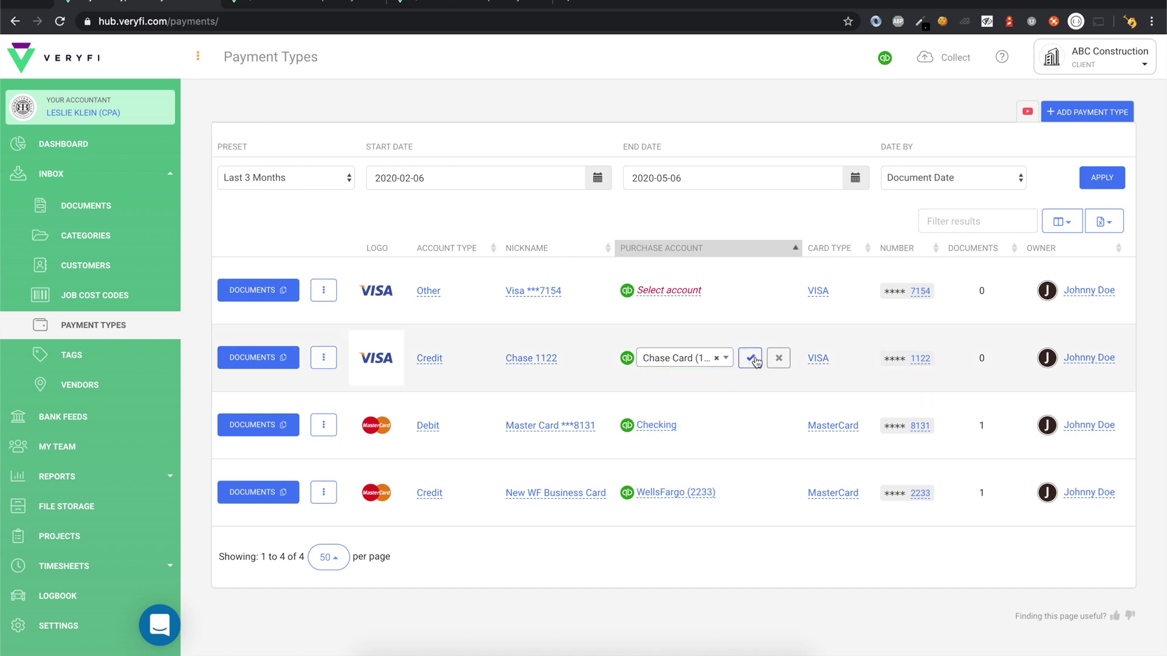
Set the first Visa card's purchase account to Savings
click(693, 291)
scroll(693, 340, down, 2)
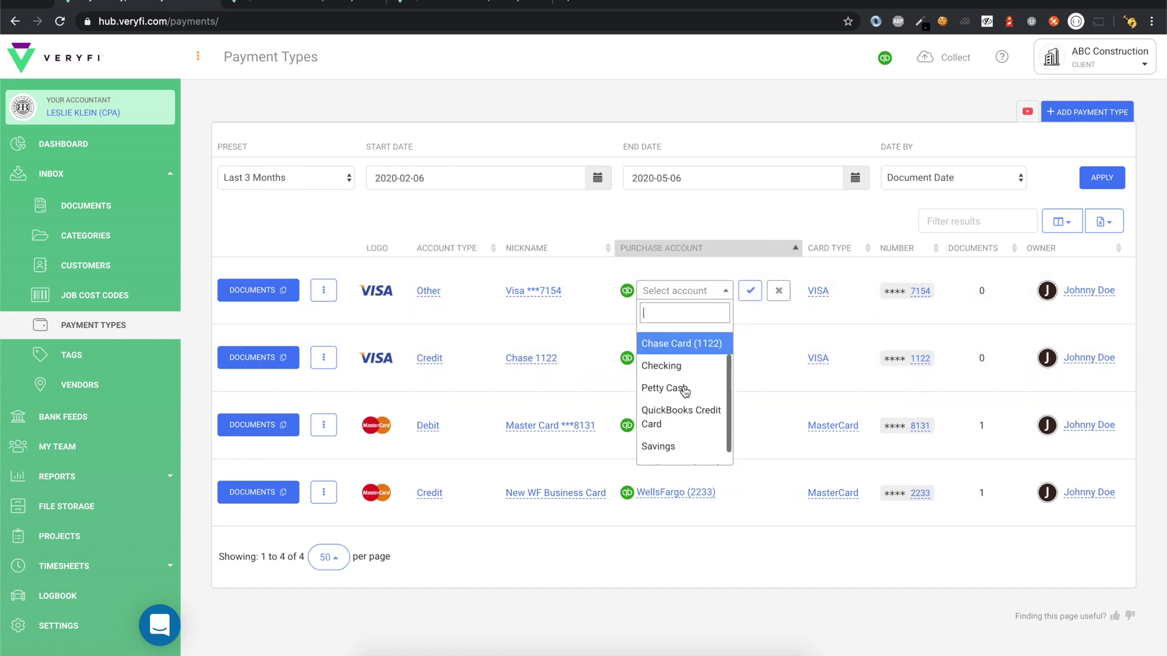
click(665, 444)
click(749, 291)
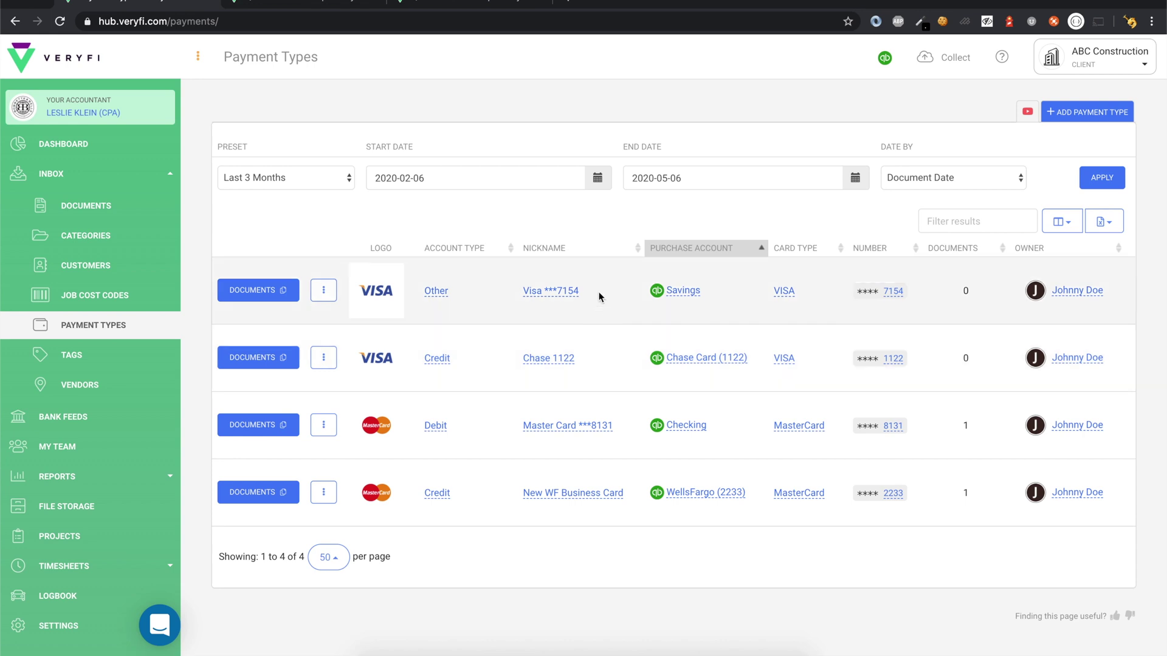
double_click(567, 291)
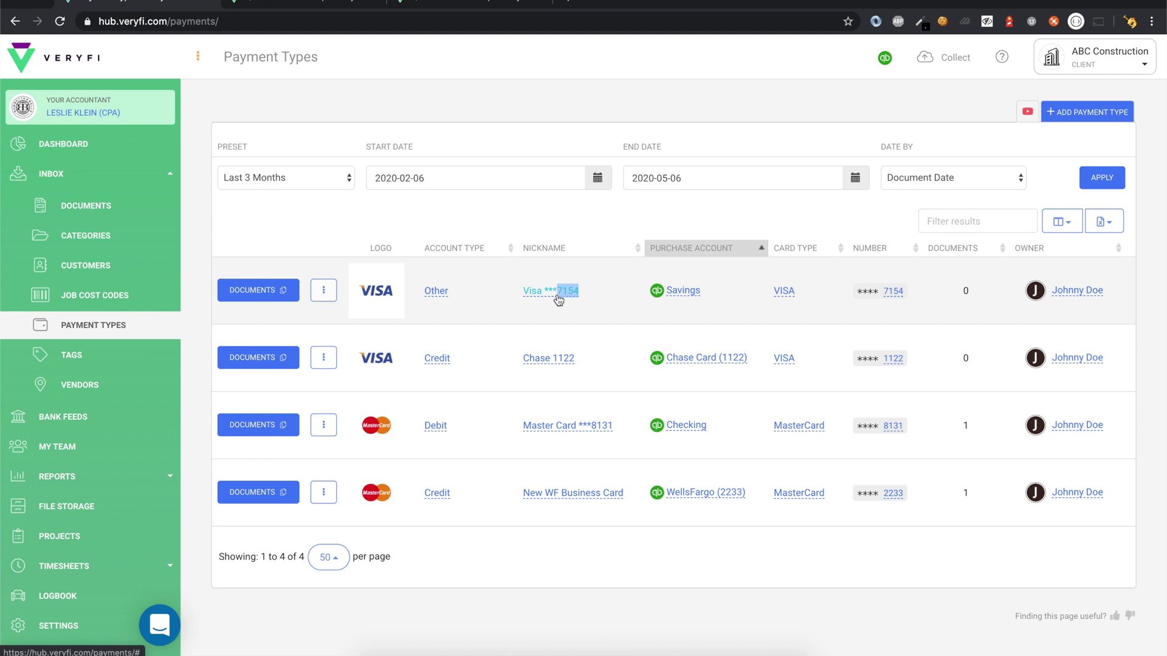
click(595, 301)
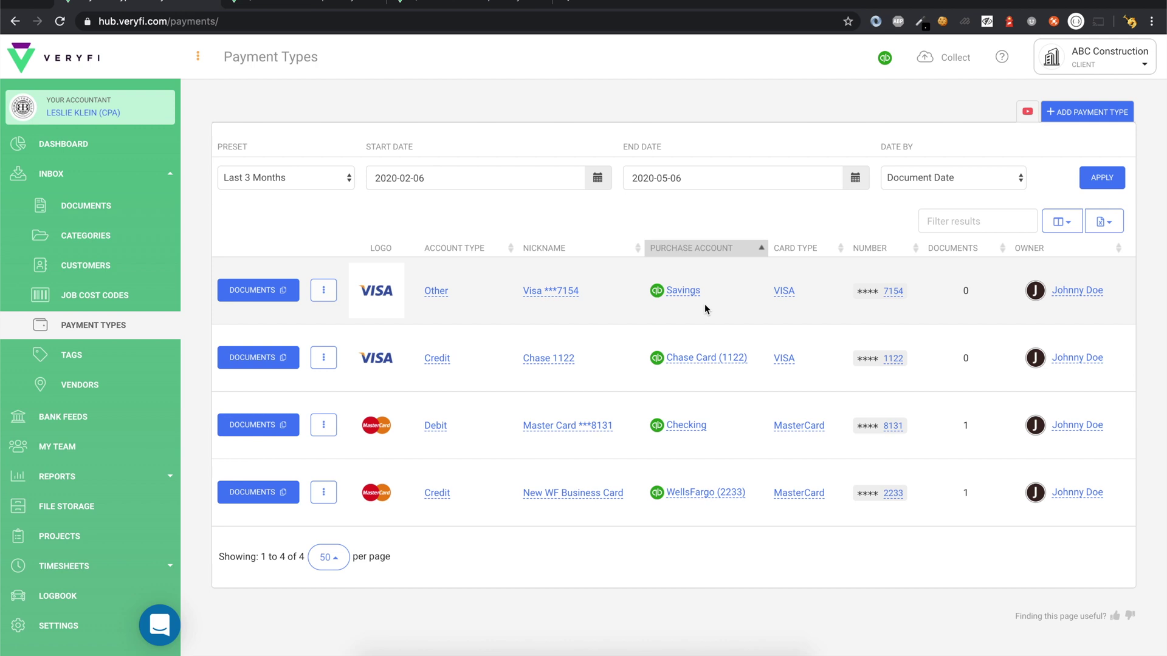
In the Documents list, review the JetBrains Americas invoice details
click(79, 210)
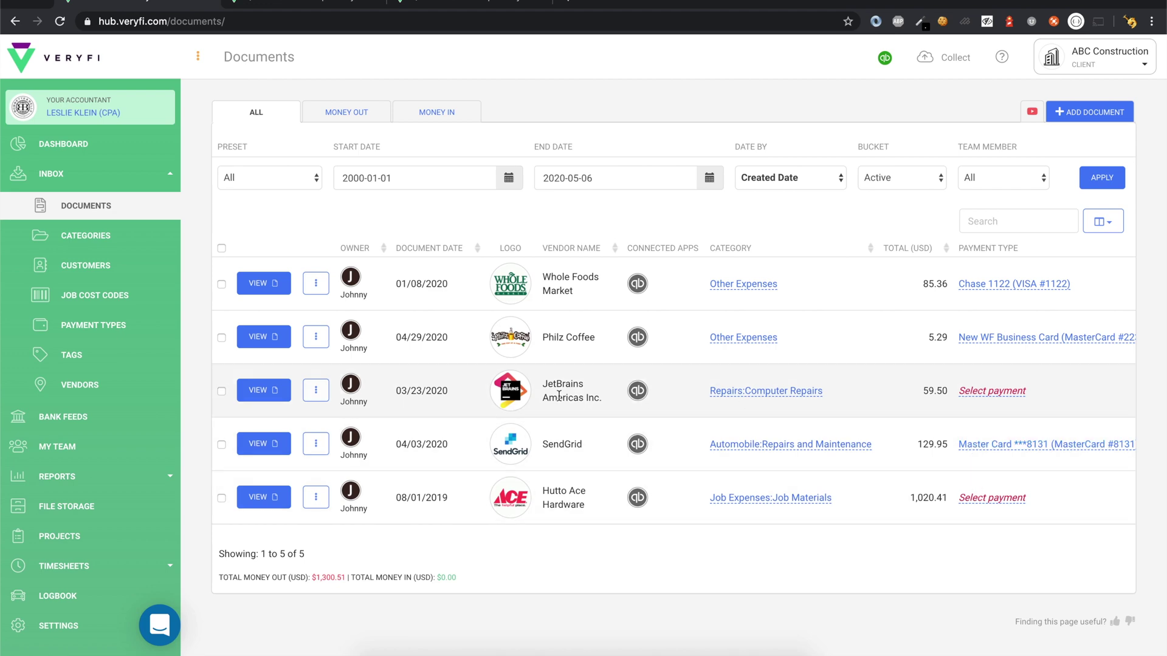
click(504, 398)
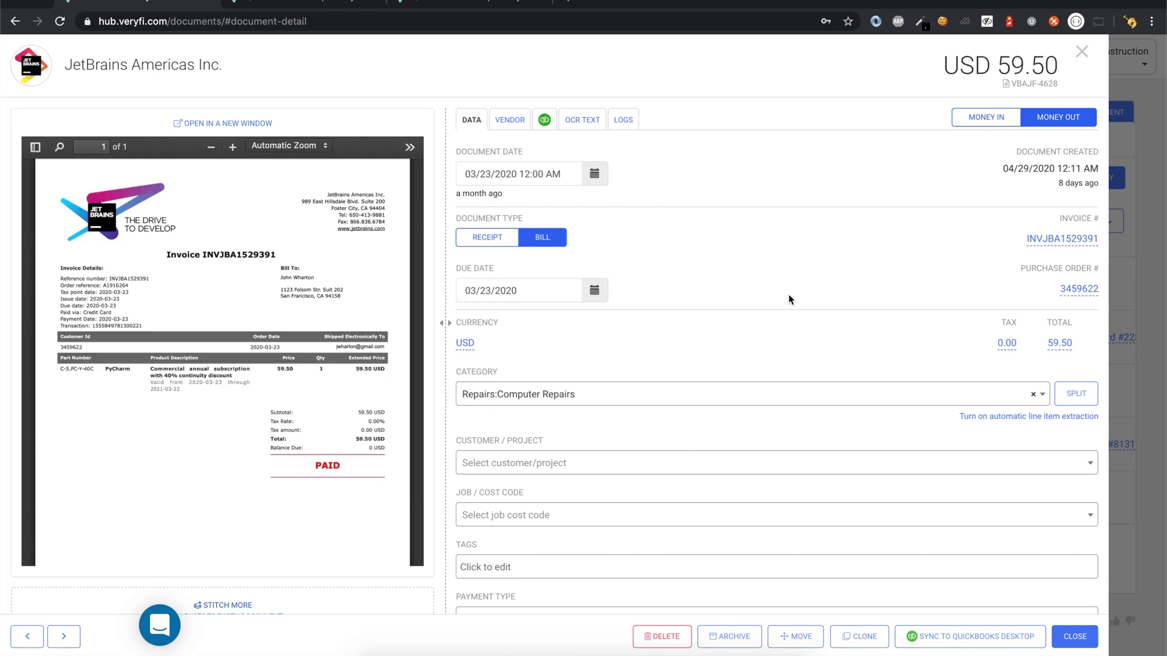
scroll(789, 299, down, 3)
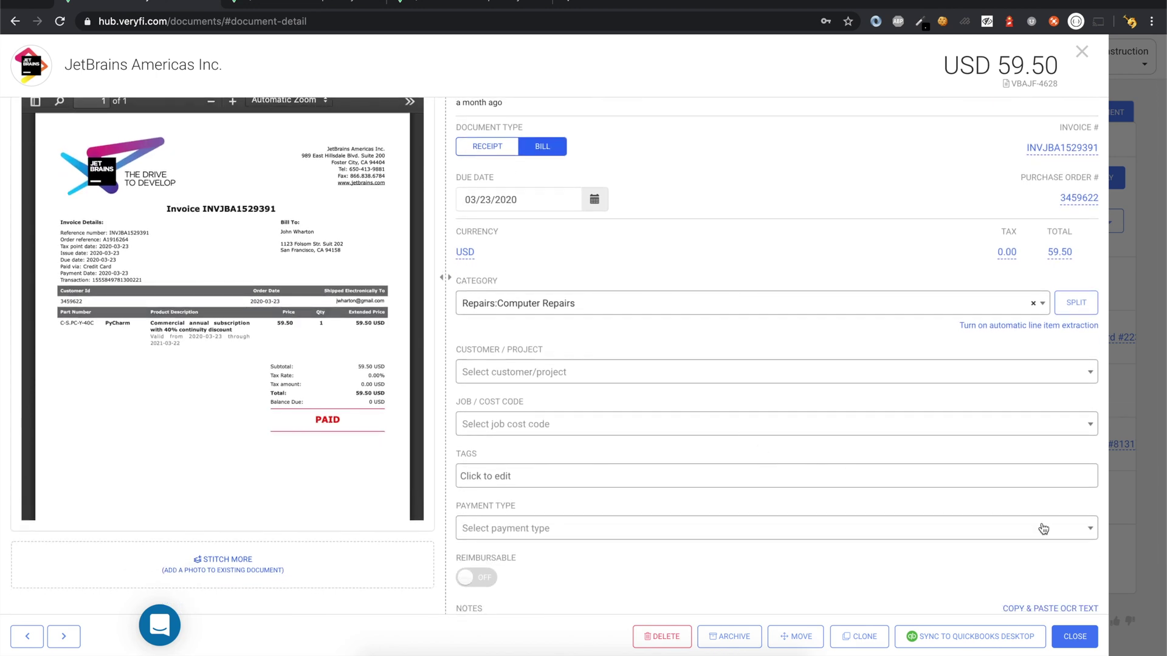
scroll(863, 362, up, 3)
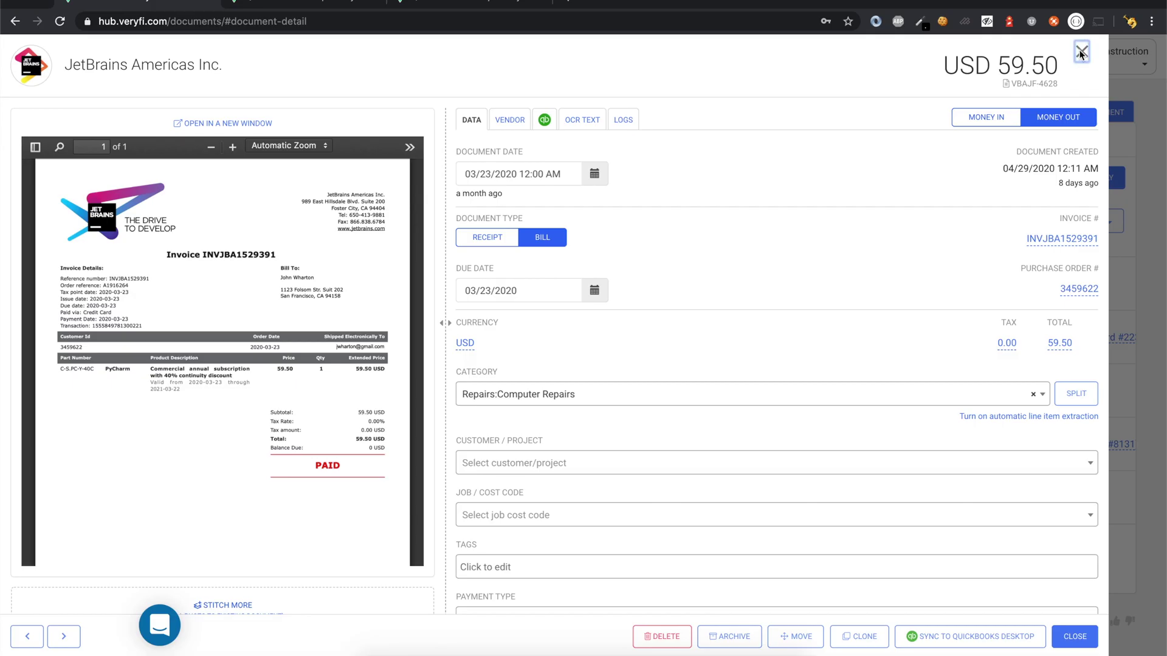
click(1082, 54)
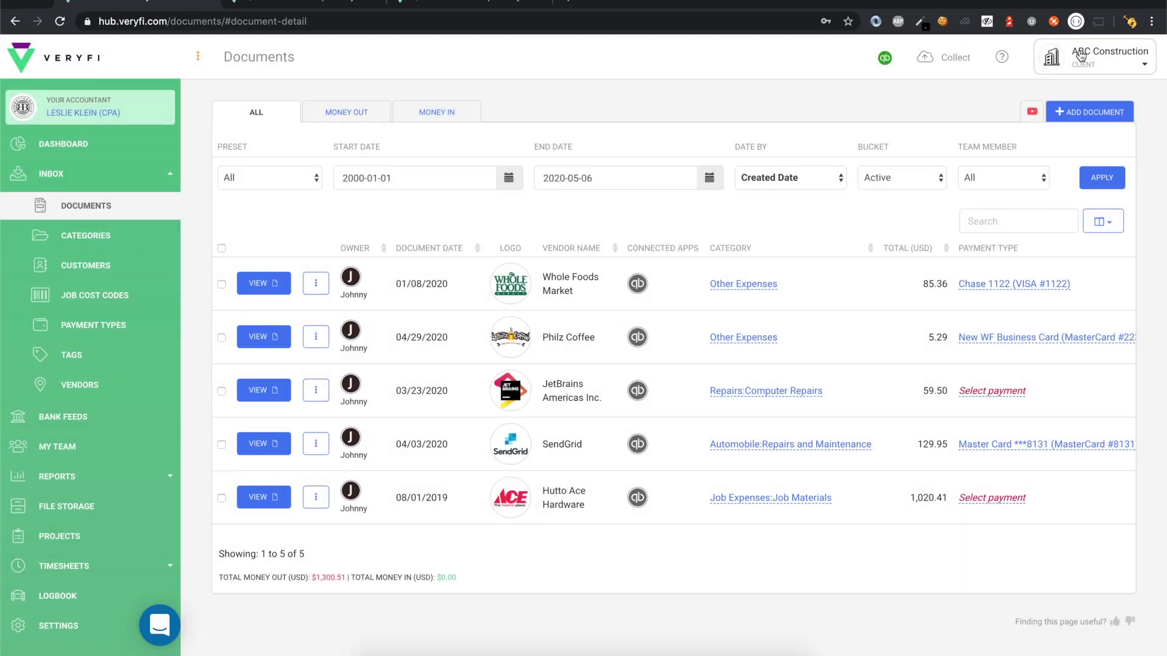
Review the Philz Coffee receipt details
click(510, 341)
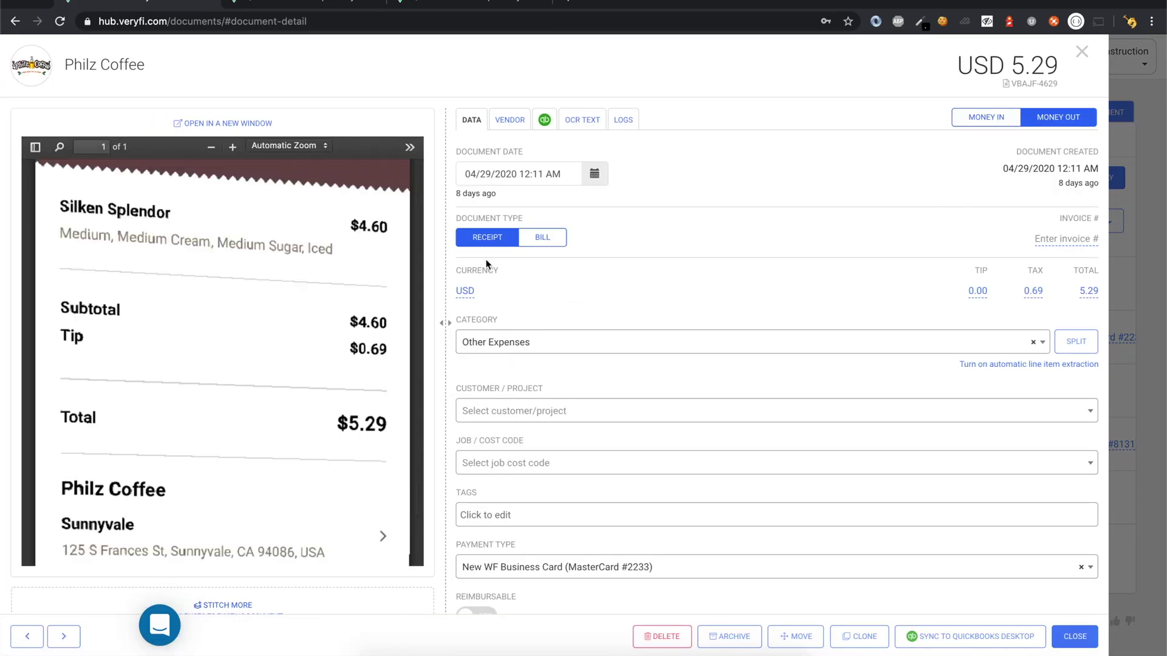
scroll(703, 325, down, 3)
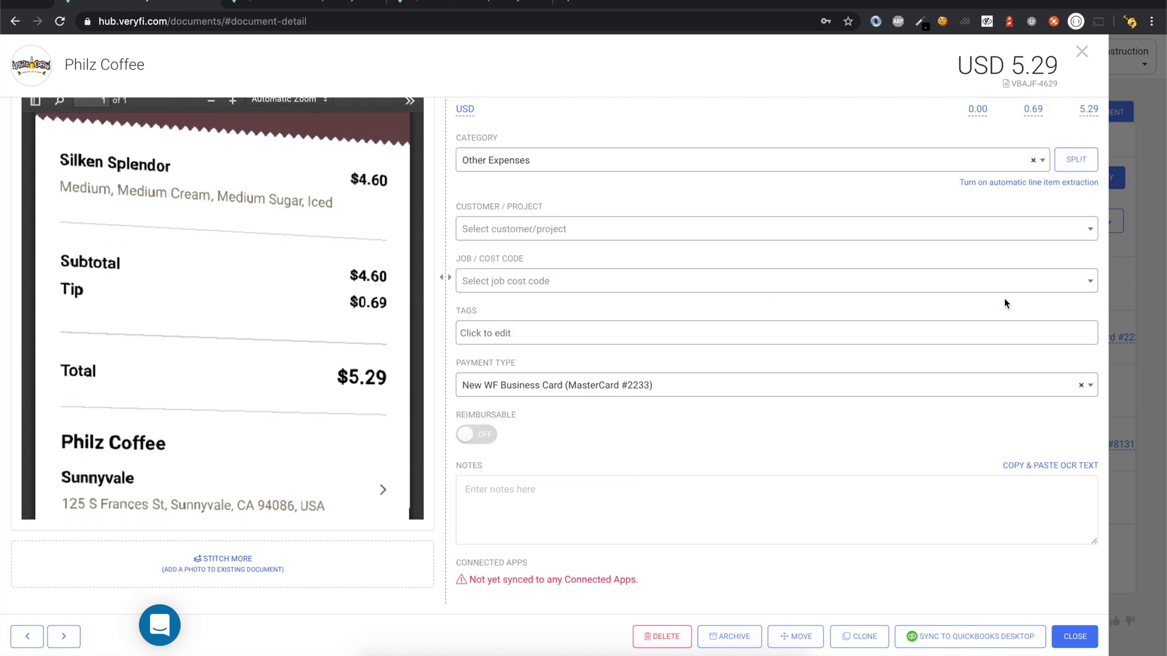
click(1138, 185)
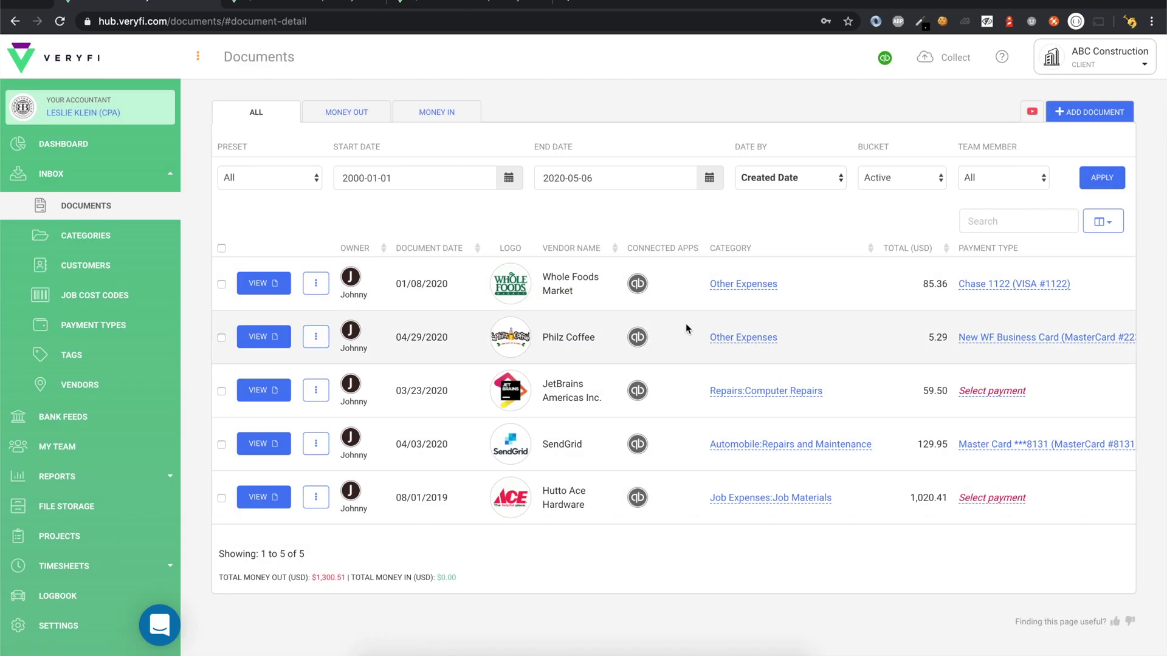
Tag Whole Foods, Philz Coffee, JetBrains, SendGrid and Hutto Ace Hardware documents with qb
click(221, 284)
click(221, 401)
click(221, 455)
click(221, 508)
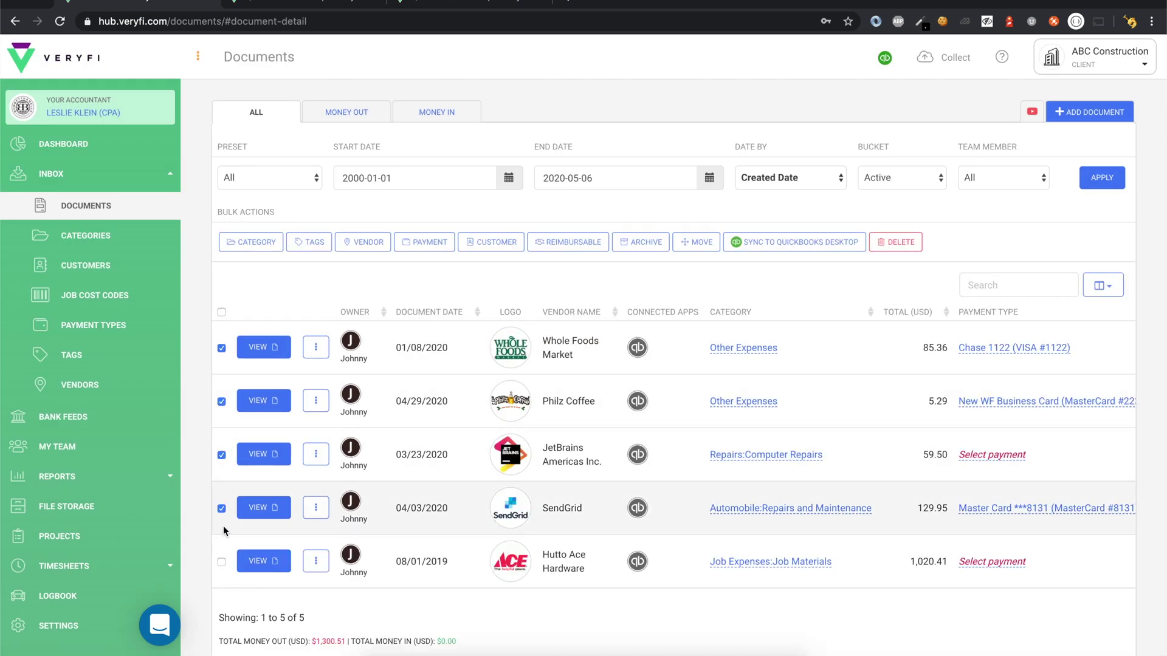
click(221, 561)
click(311, 242)
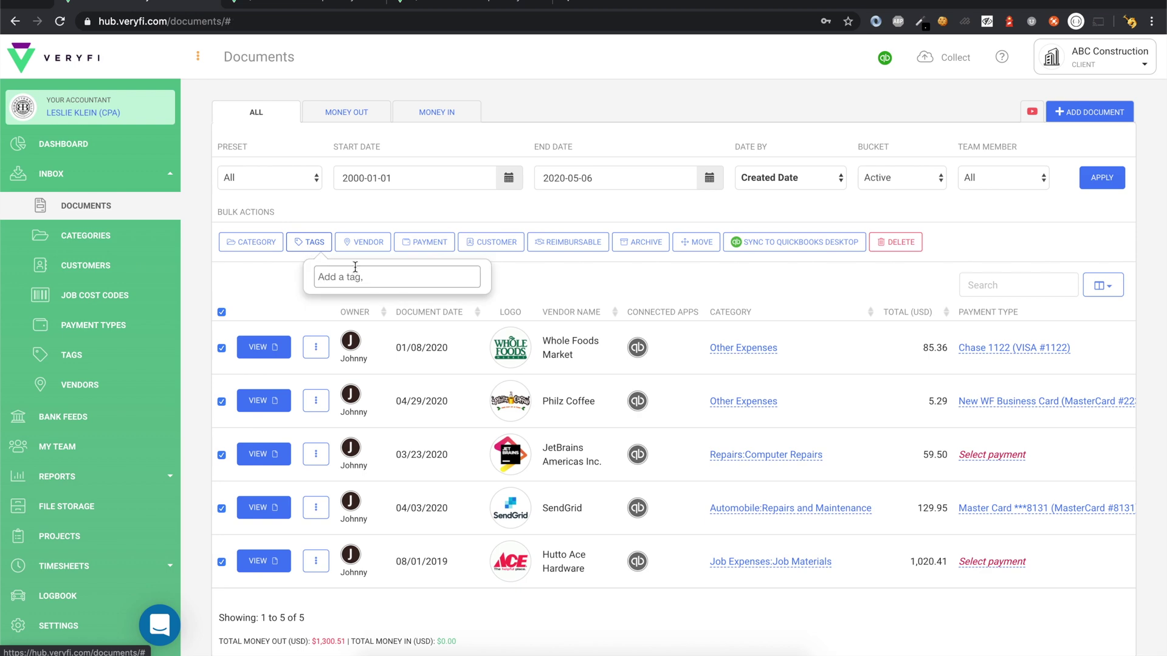
click(356, 271)
text(qb)
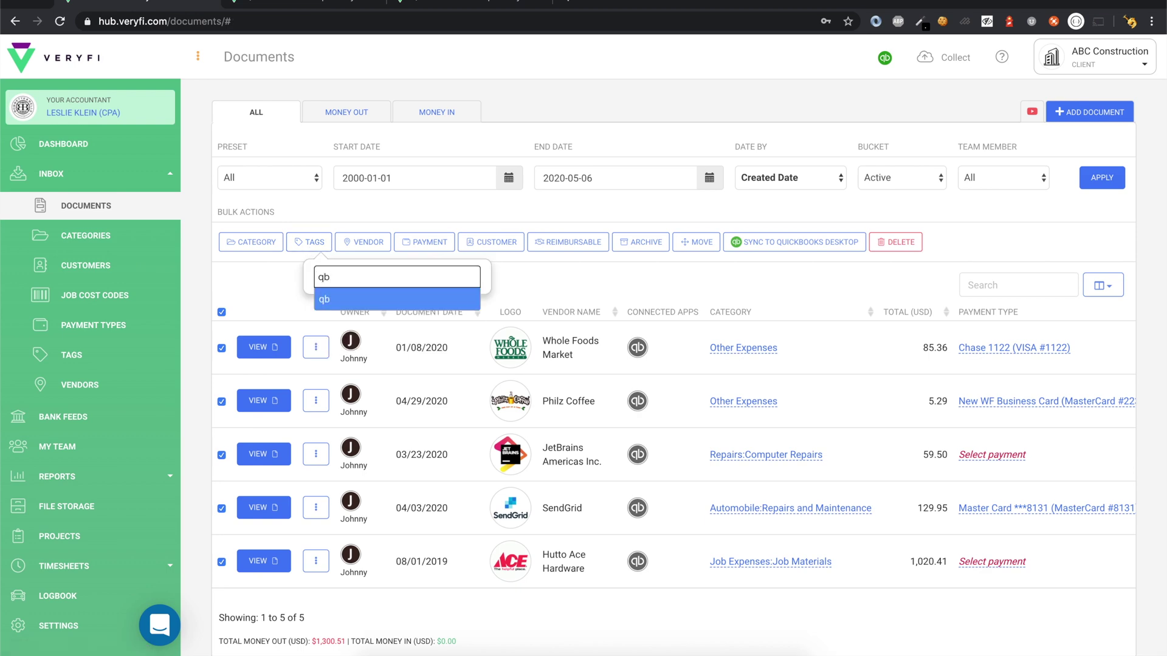
click(334, 297)
click(548, 440)
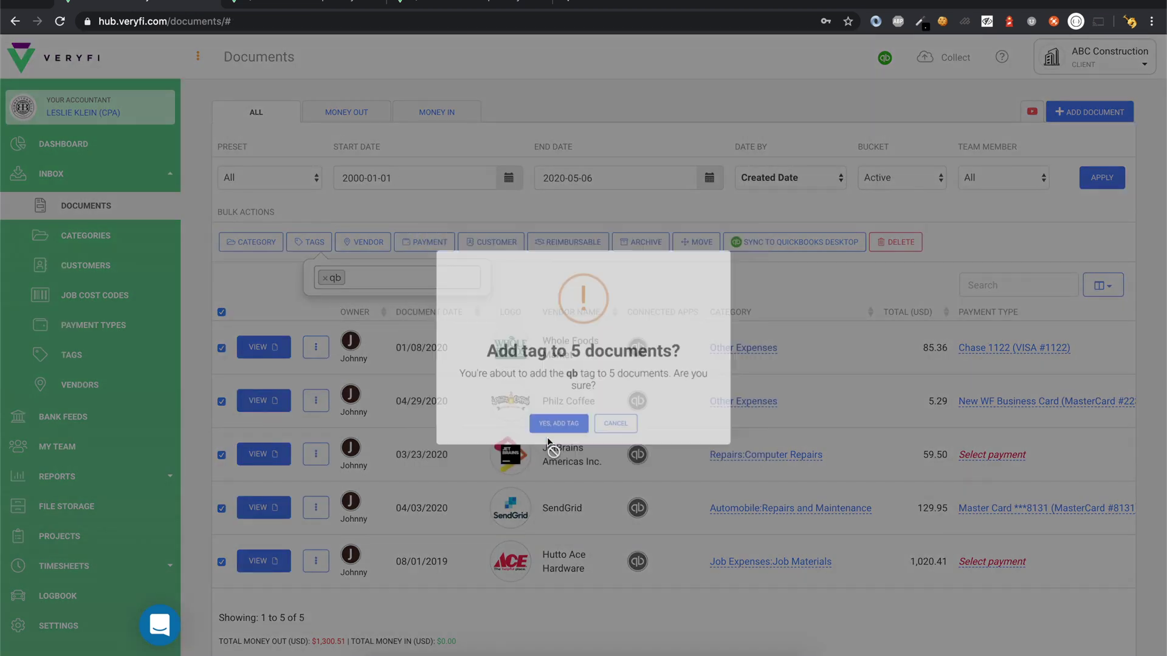
Show the Tags column in the documents list
click(1103, 285)
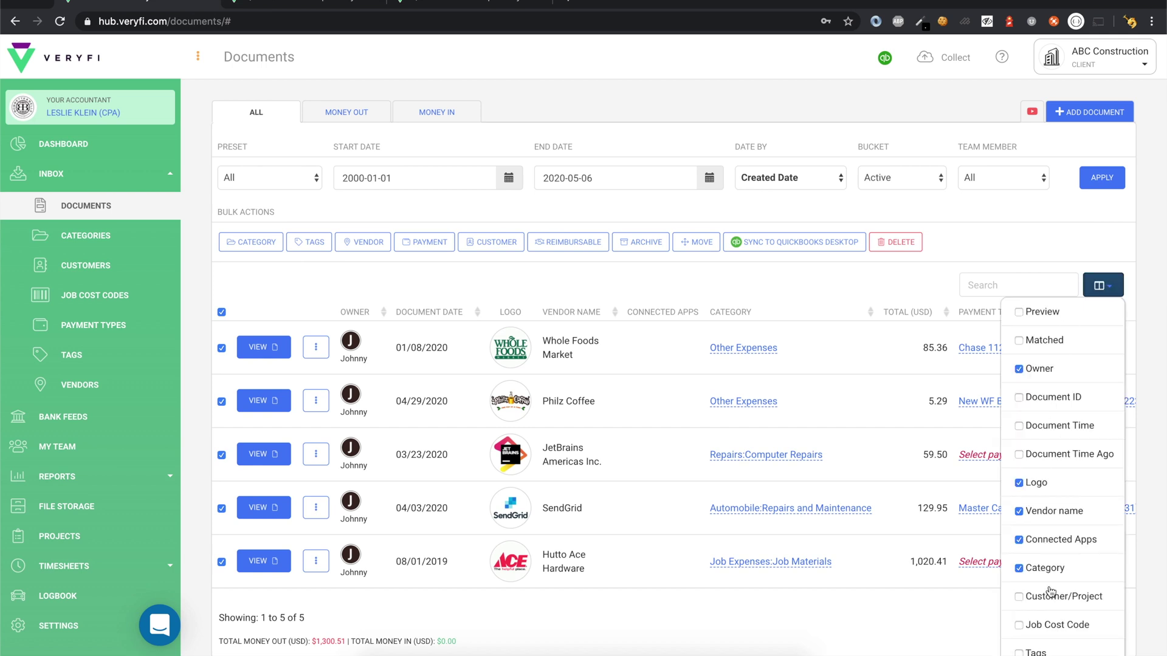
click(1033, 651)
click(894, 279)
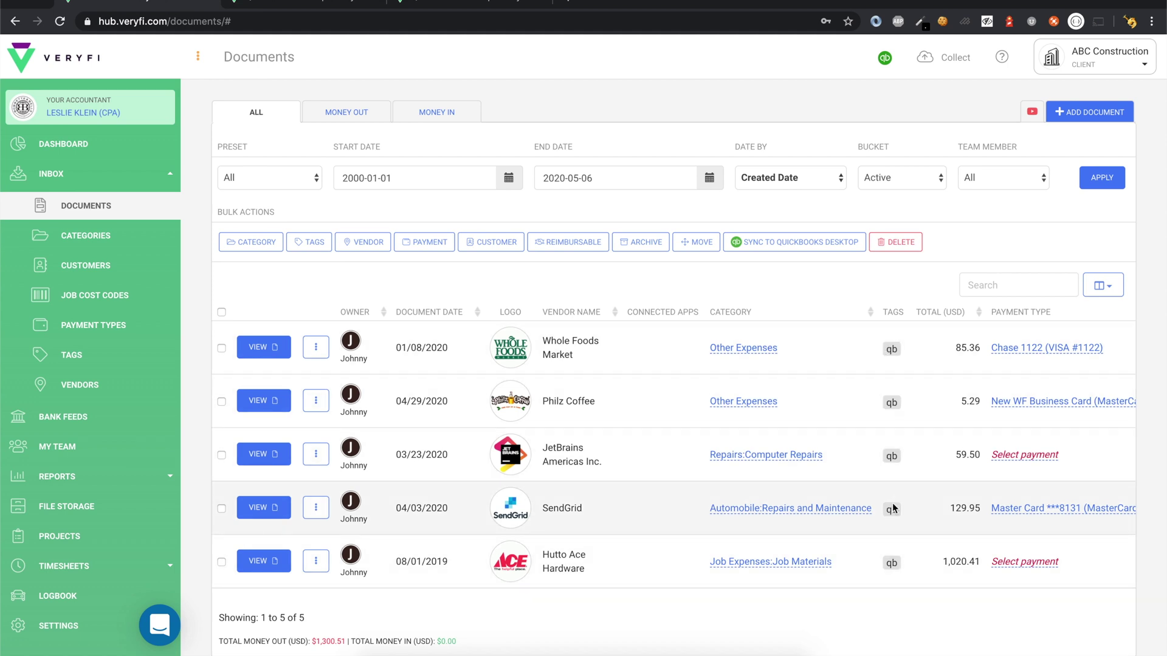
Add the existing Remodel tag to the selected Whole Foods Market document
click(315, 242)
click(368, 277)
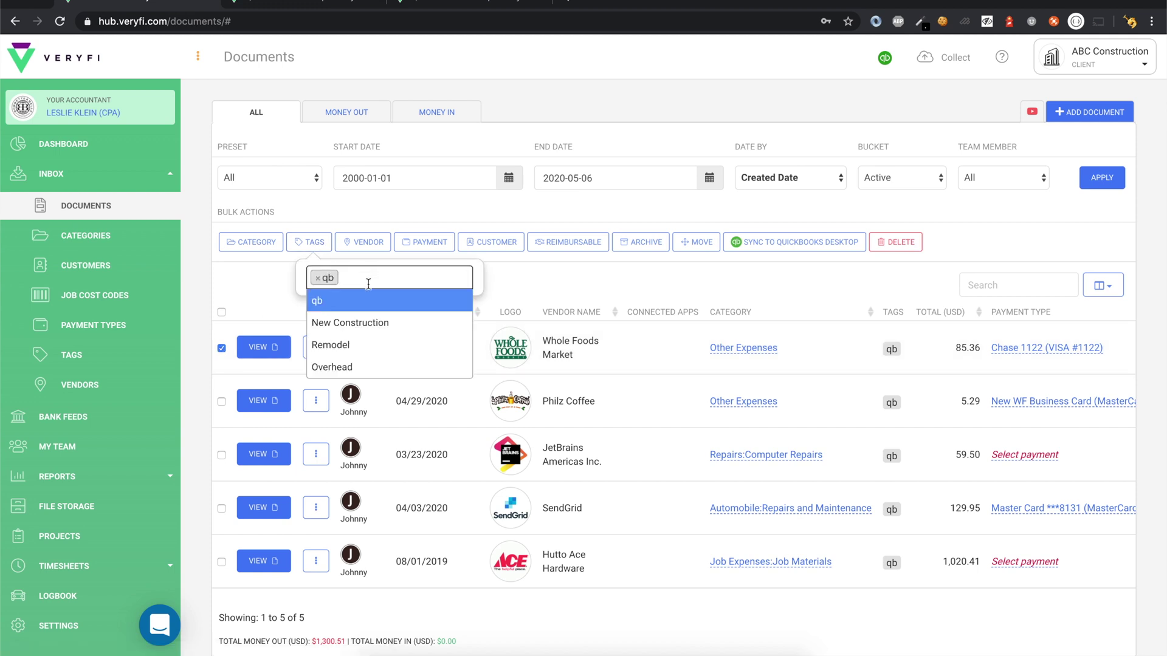
click(367, 344)
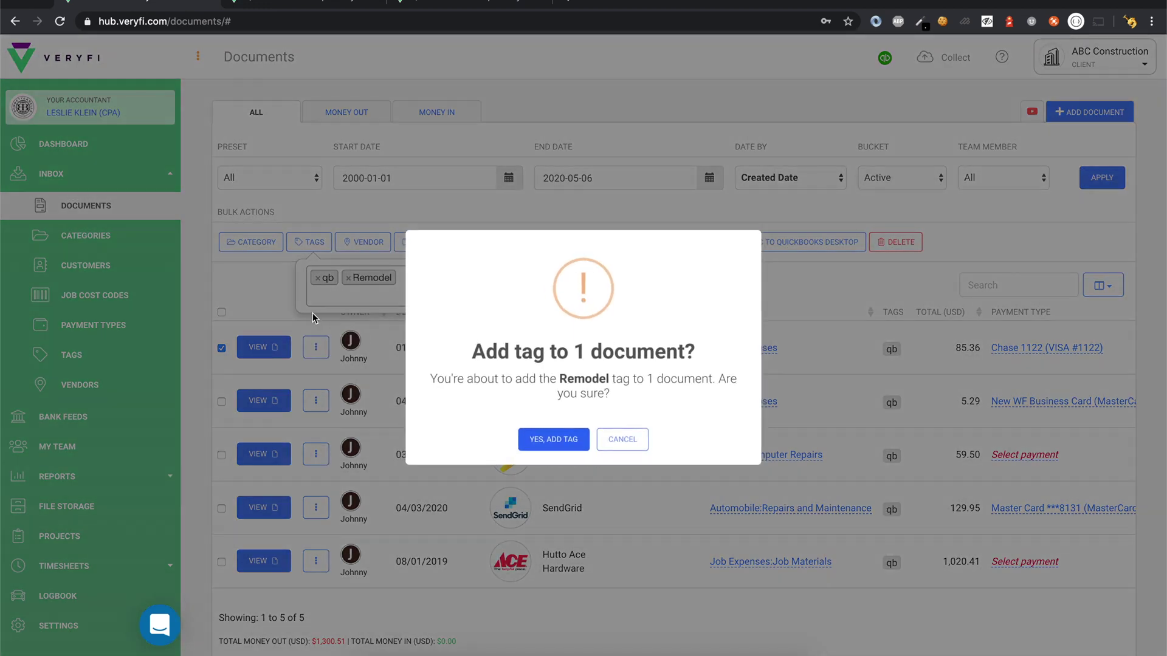
click(538, 437)
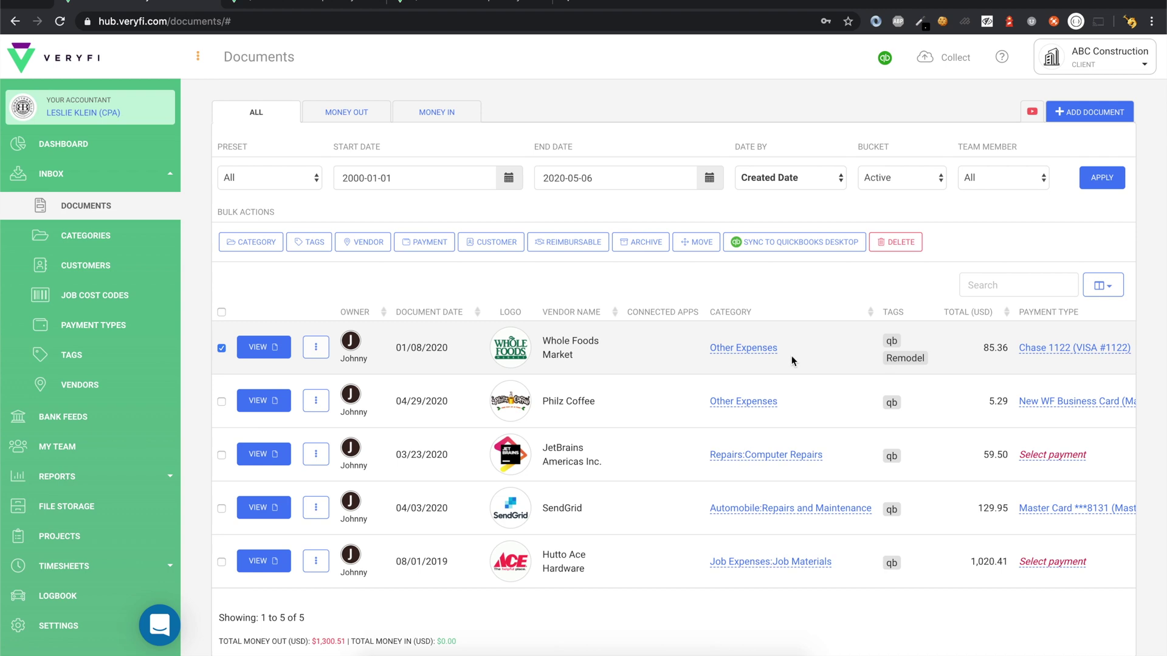
Split the Whole Foods receipt into a 45.36 line and a 40.00 Mortgage - Office Building line
click(263, 348)
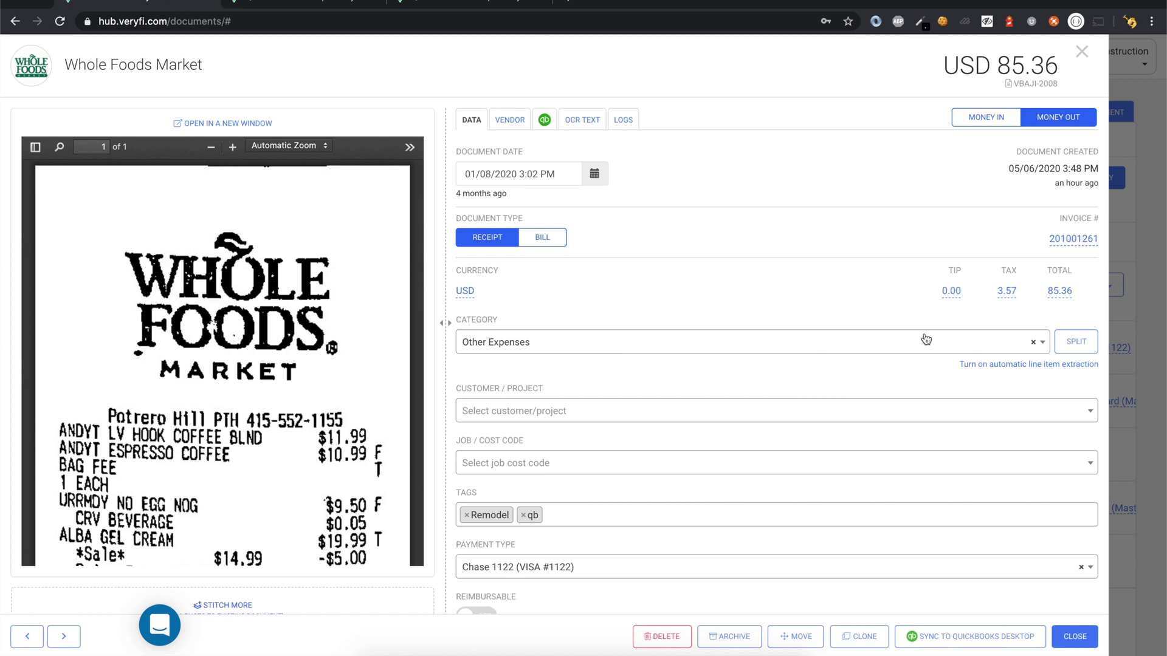
click(1081, 344)
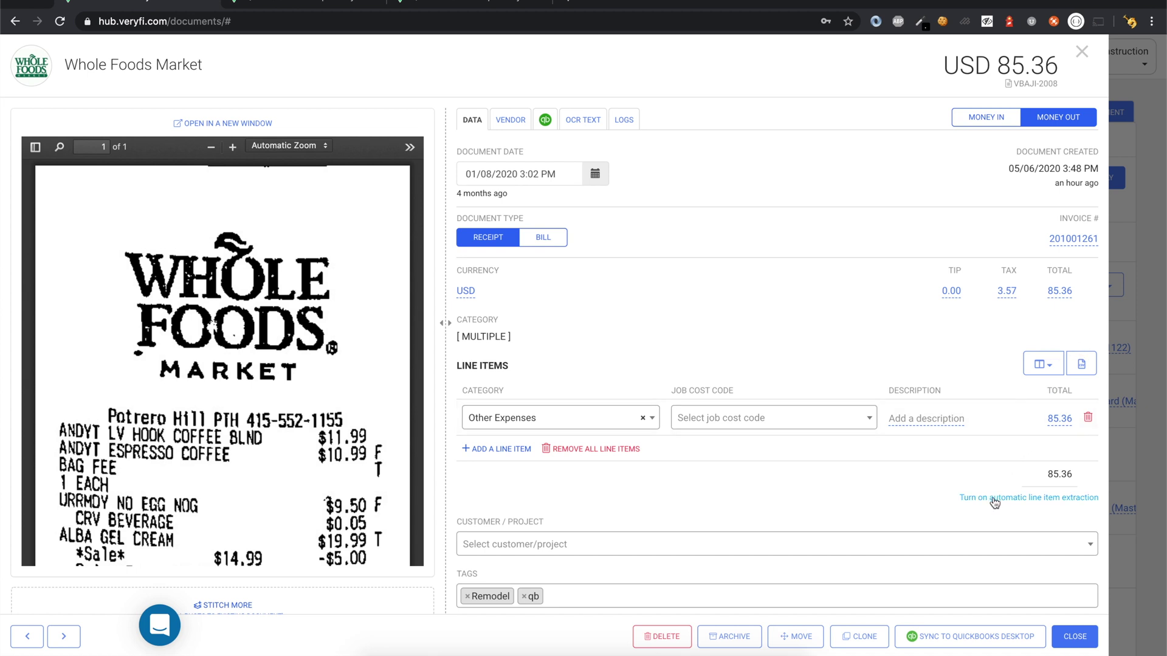
click(1060, 418)
key(Home)
key(Delete)
text(4)
key(Return)
click(485, 450)
click(486, 453)
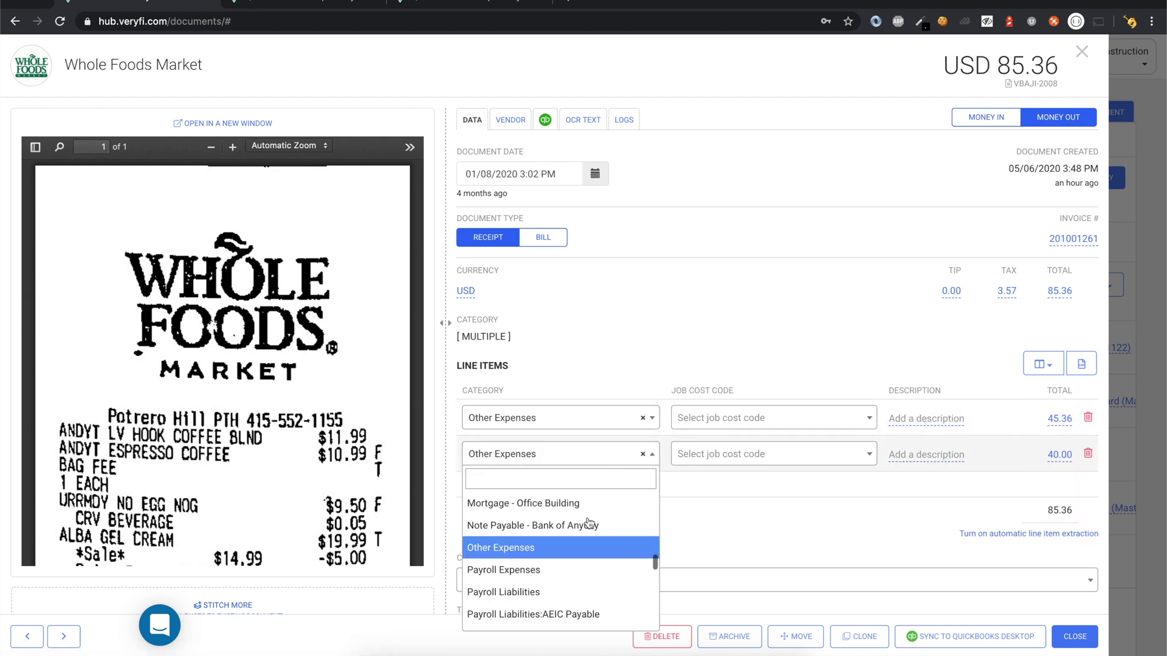
click(560, 514)
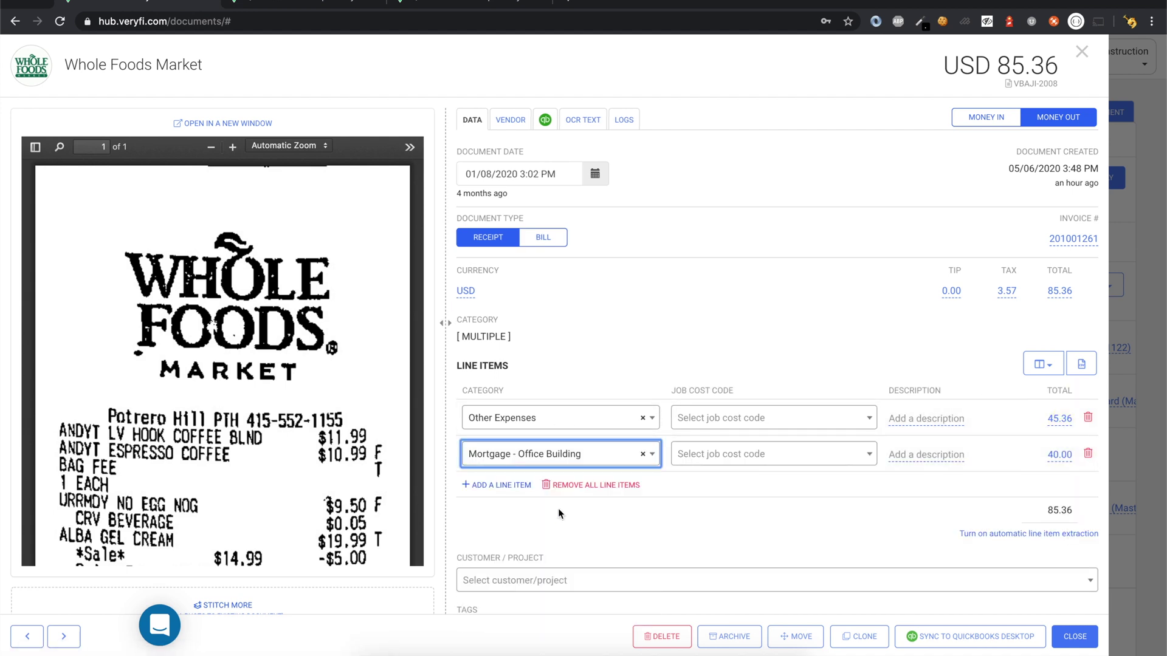
Show the Customer/Project column, then assign line 1 to Family Room and line 2 to Remodel Bathroom
click(1040, 364)
click(1008, 419)
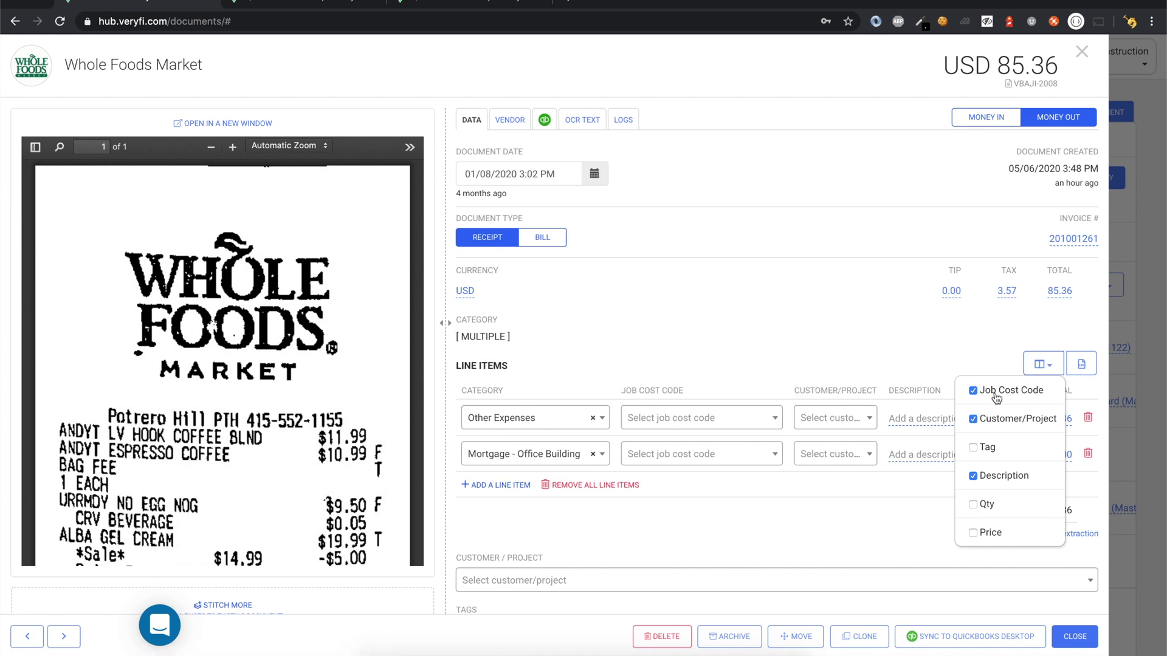
click(997, 392)
click(836, 349)
click(797, 419)
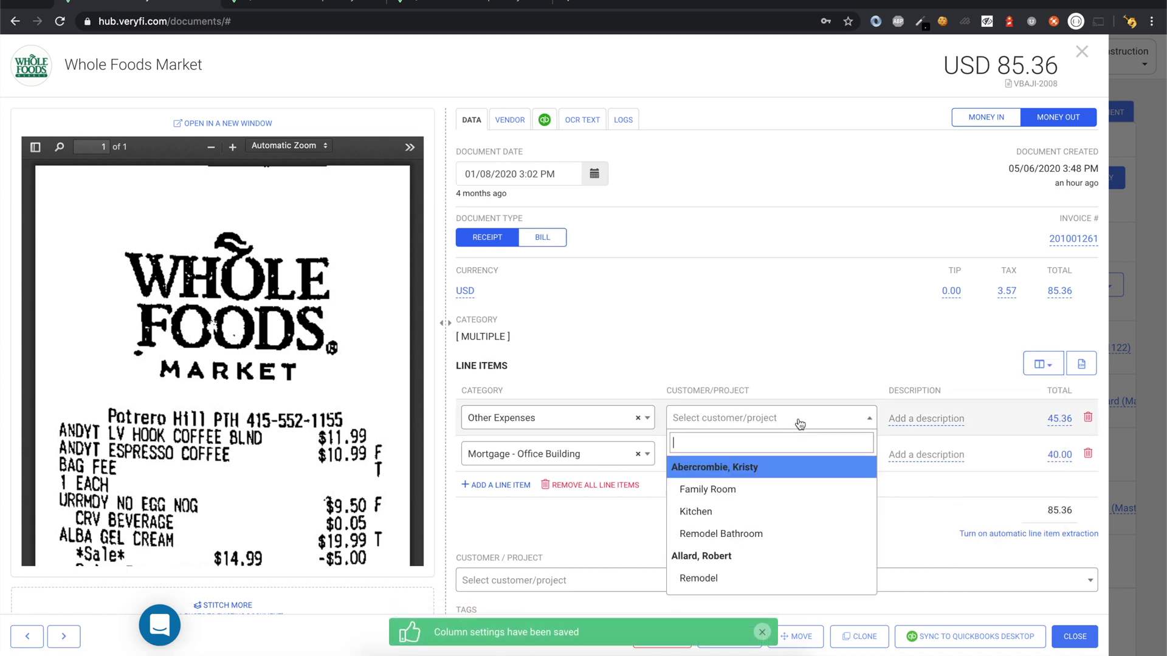
click(771, 491)
click(784, 452)
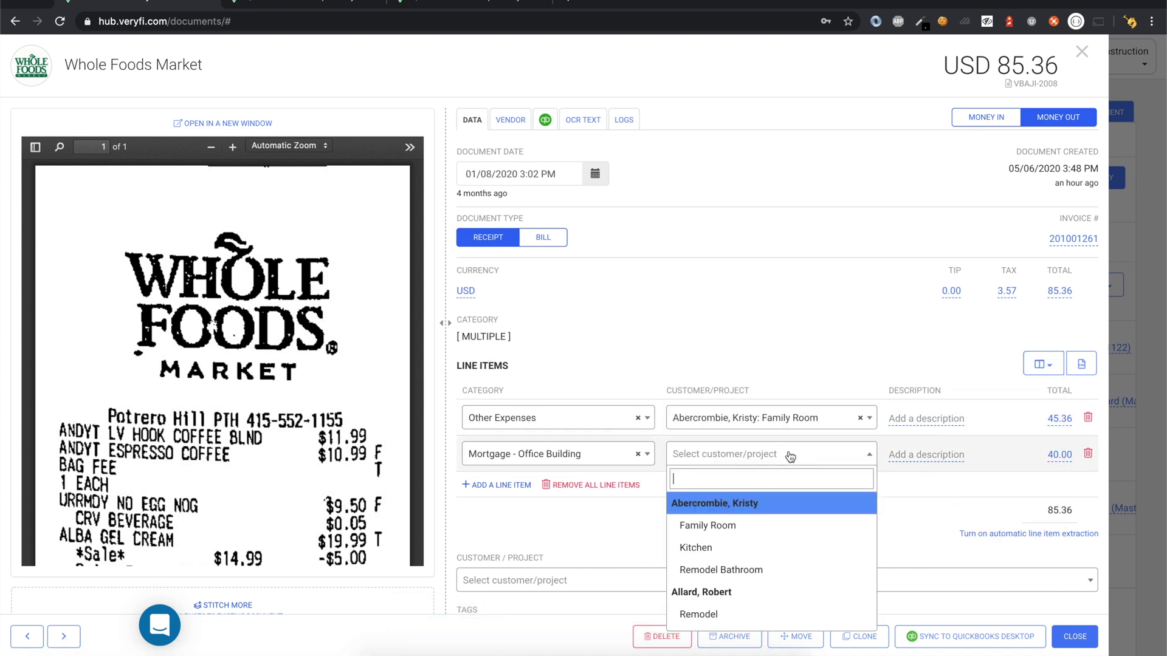
click(768, 568)
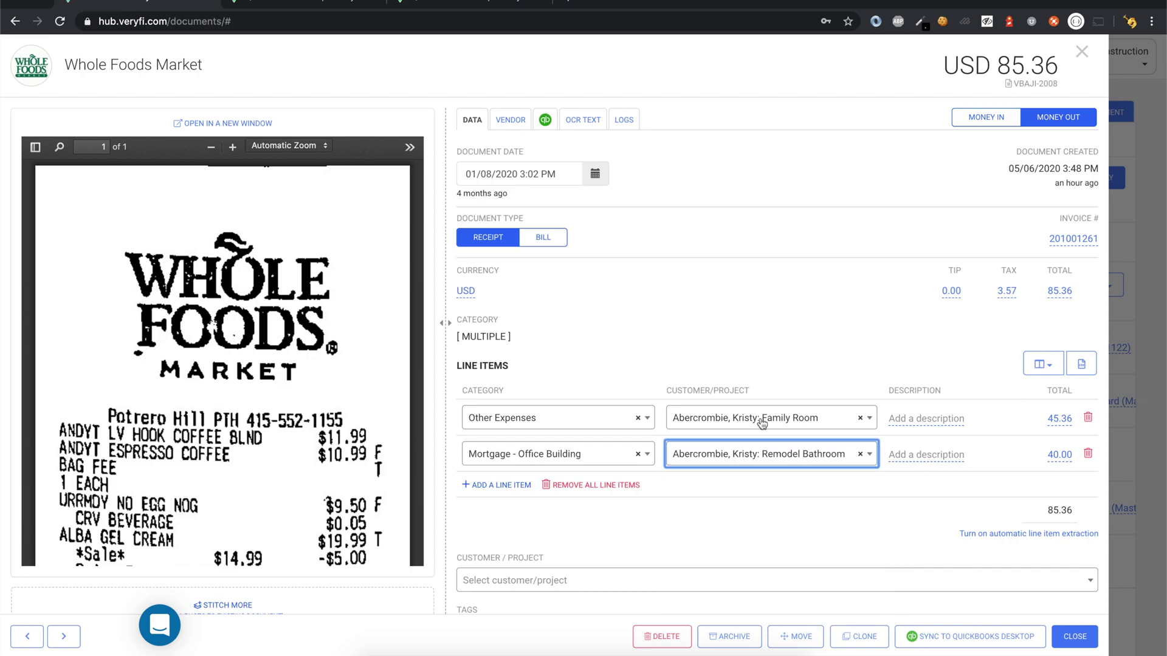
click(1120, 273)
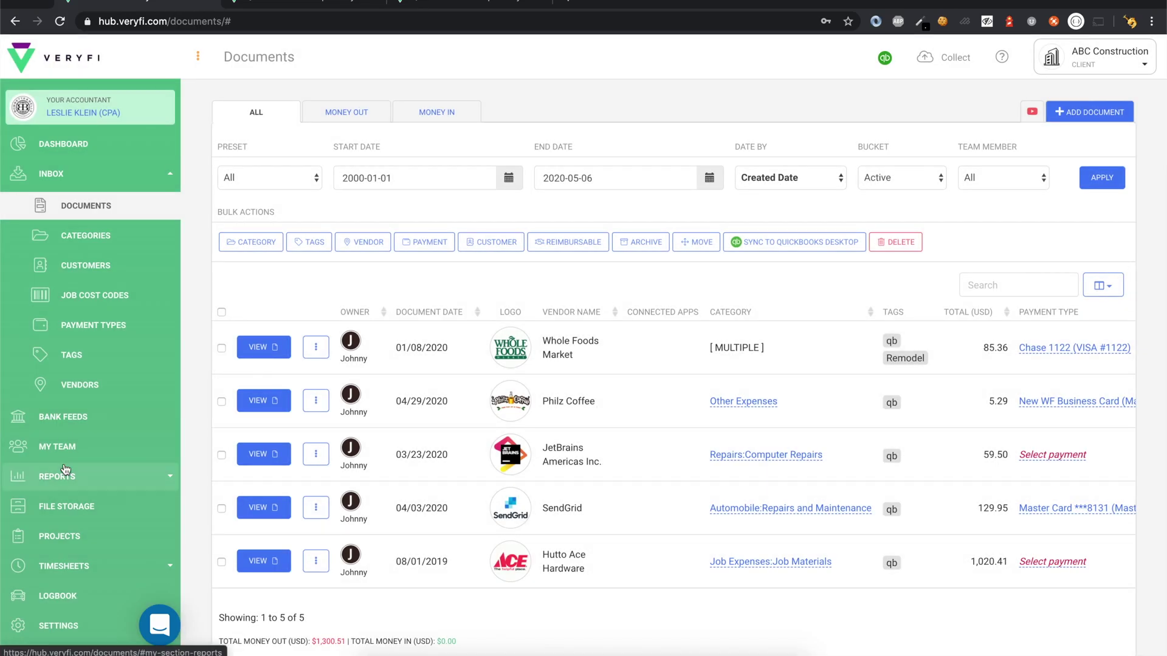
Go to the Reports > Documents page
click(90, 484)
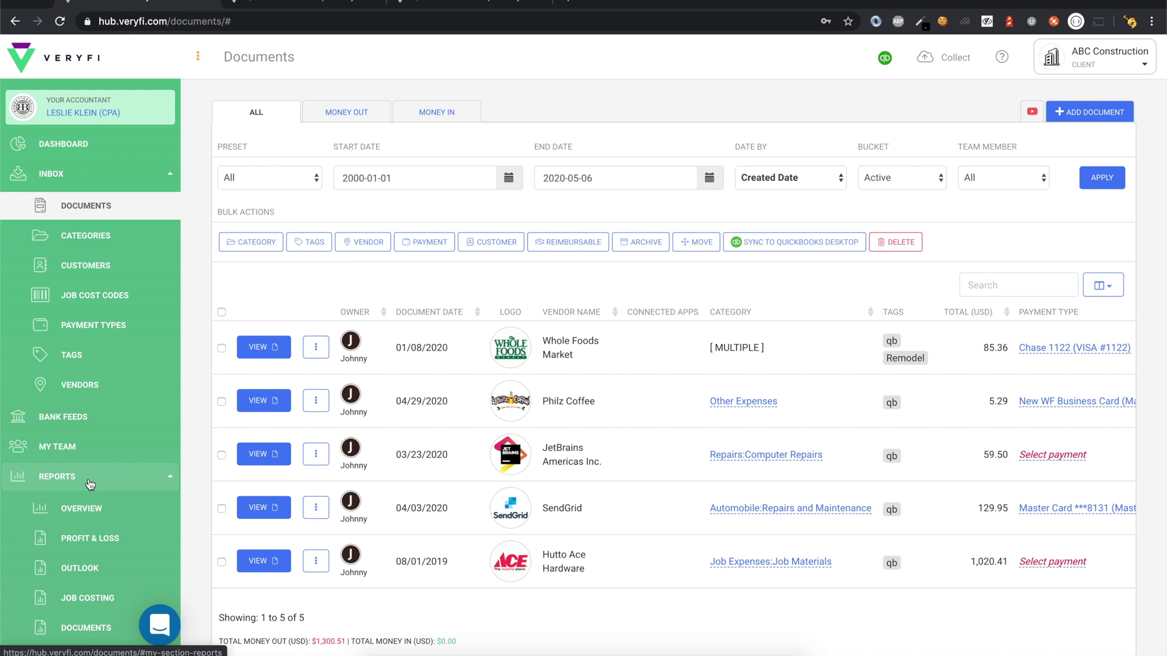
scroll(90, 480, down, 4)
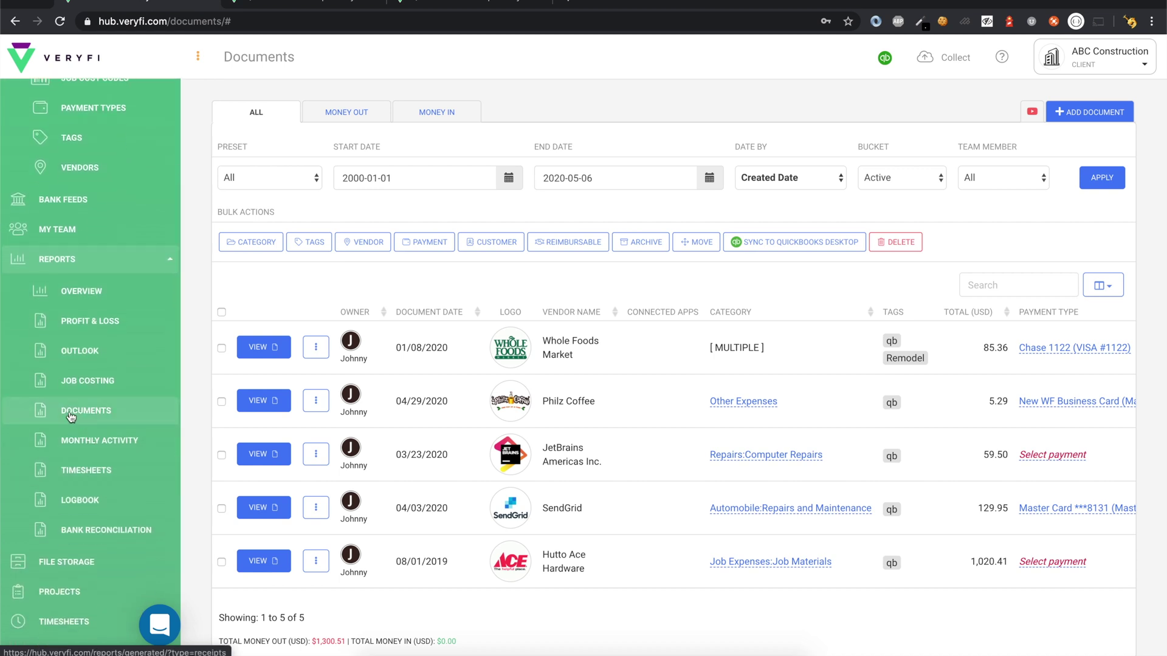
click(71, 416)
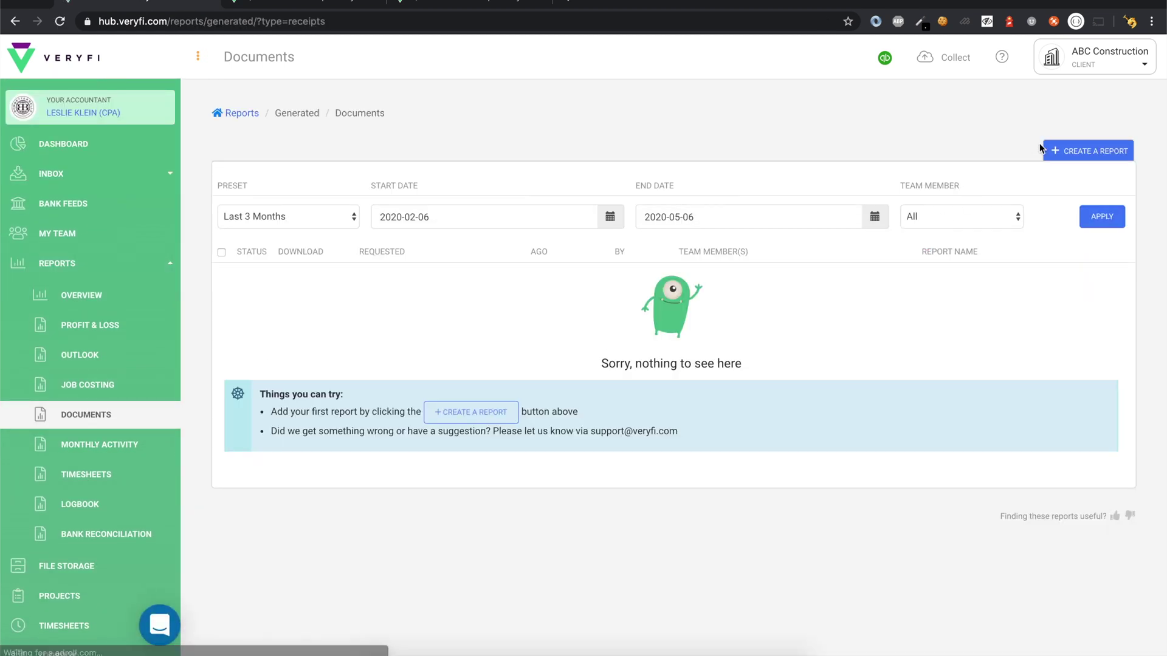
Start a new expense report with date range Last Year and IIF (for QB Desktop) format
click(1077, 151)
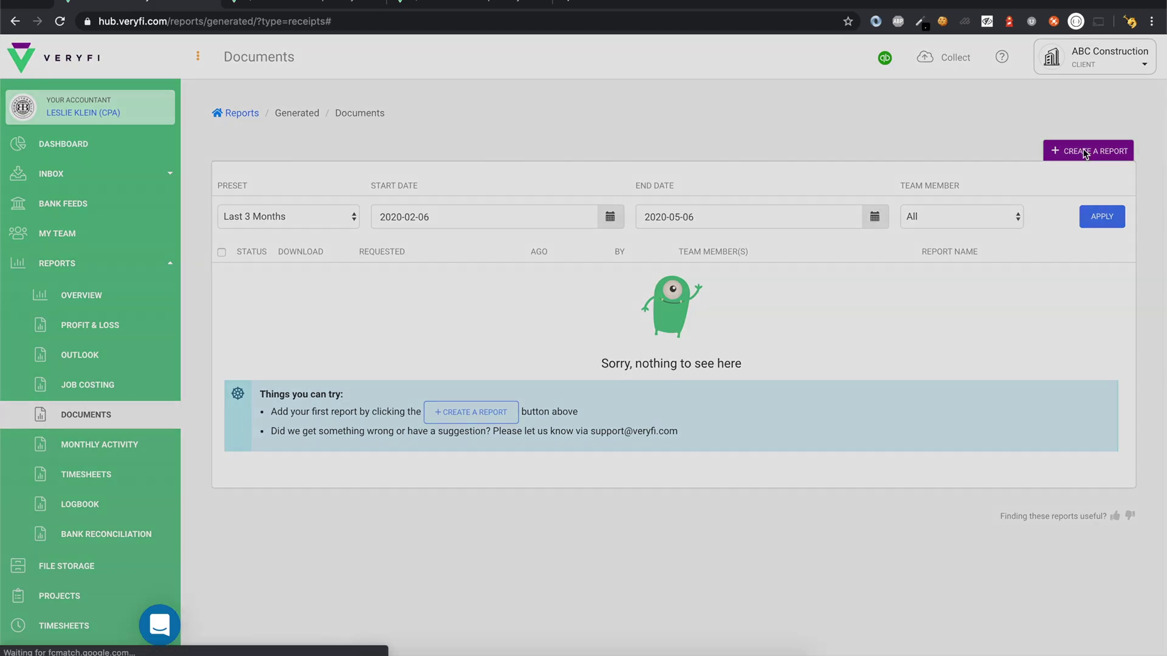
click(260, 175)
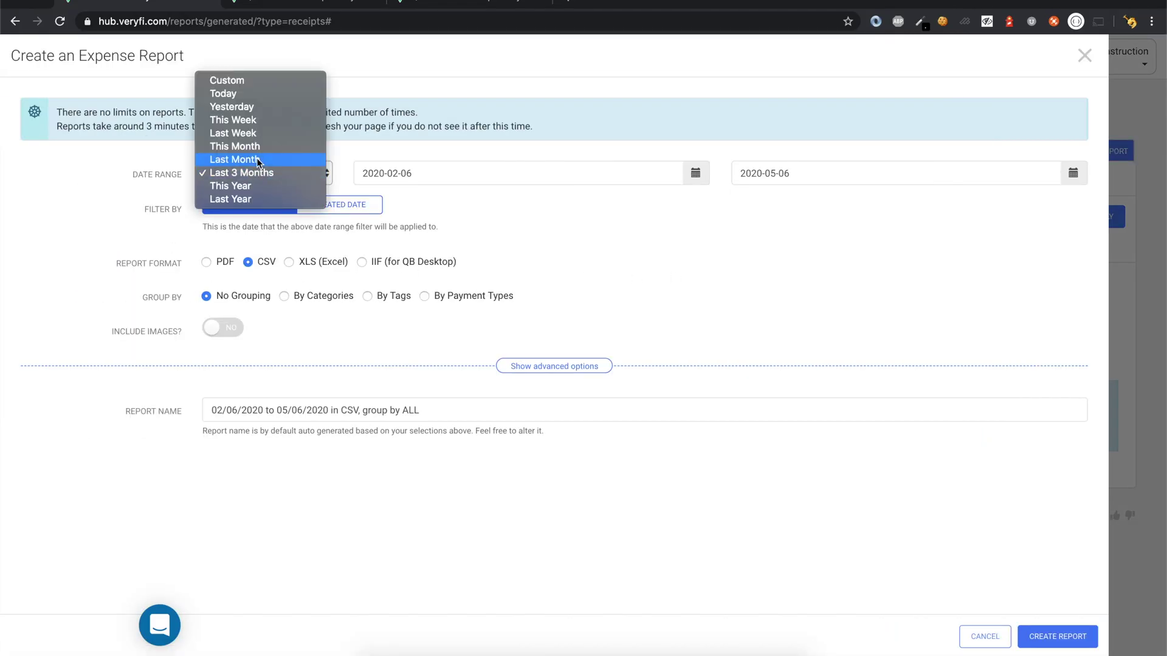
click(260, 198)
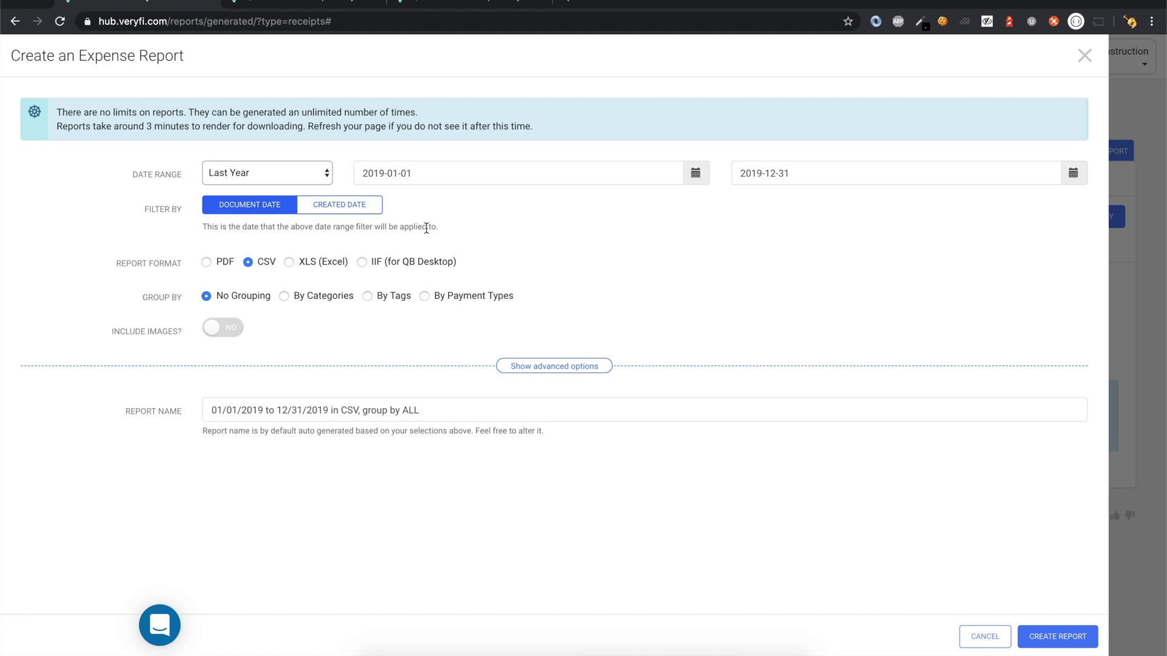
click(363, 262)
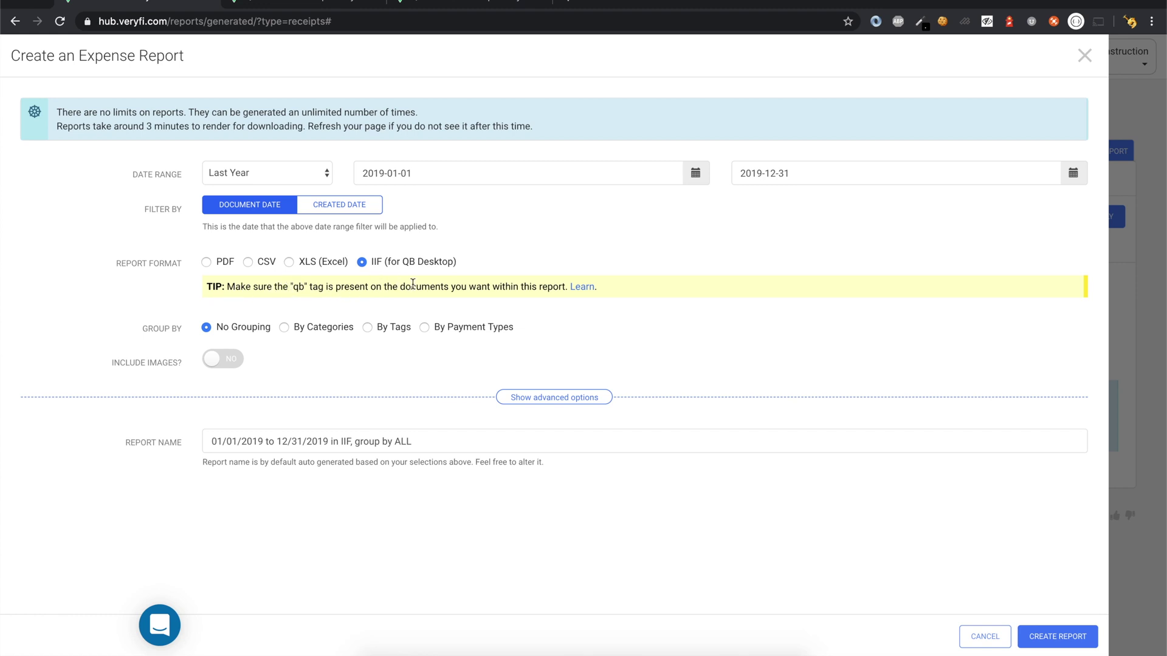
click(550, 397)
Move the report's end date forward to 31 May 2020 and create the report
scroll(506, 445, down, 3)
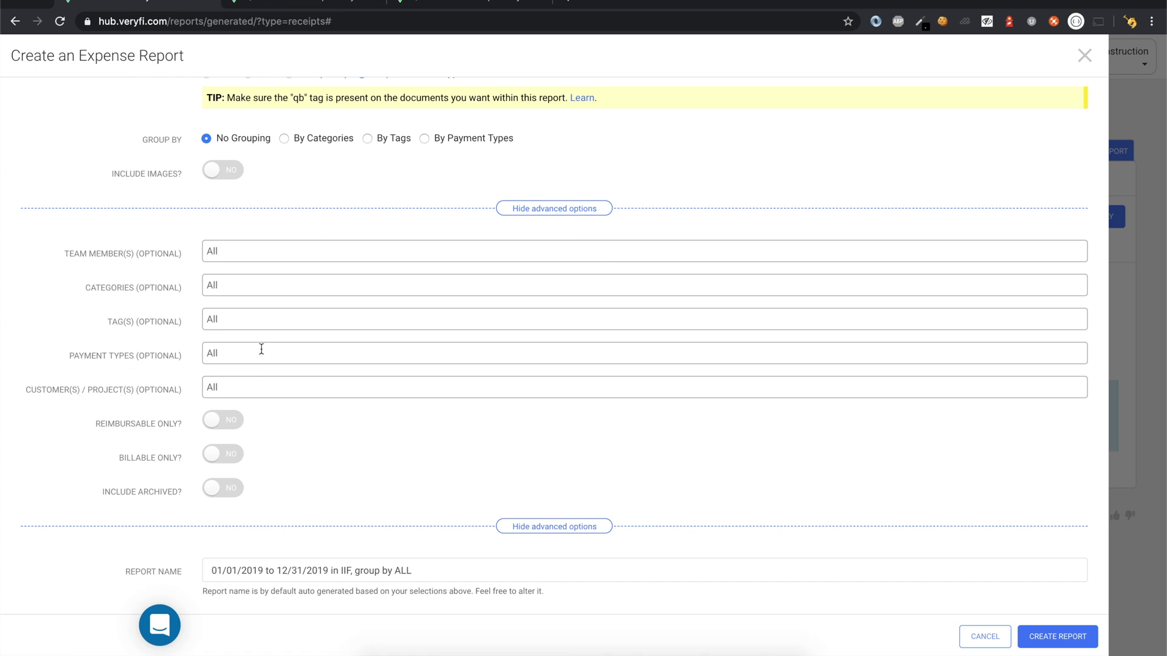
click(568, 208)
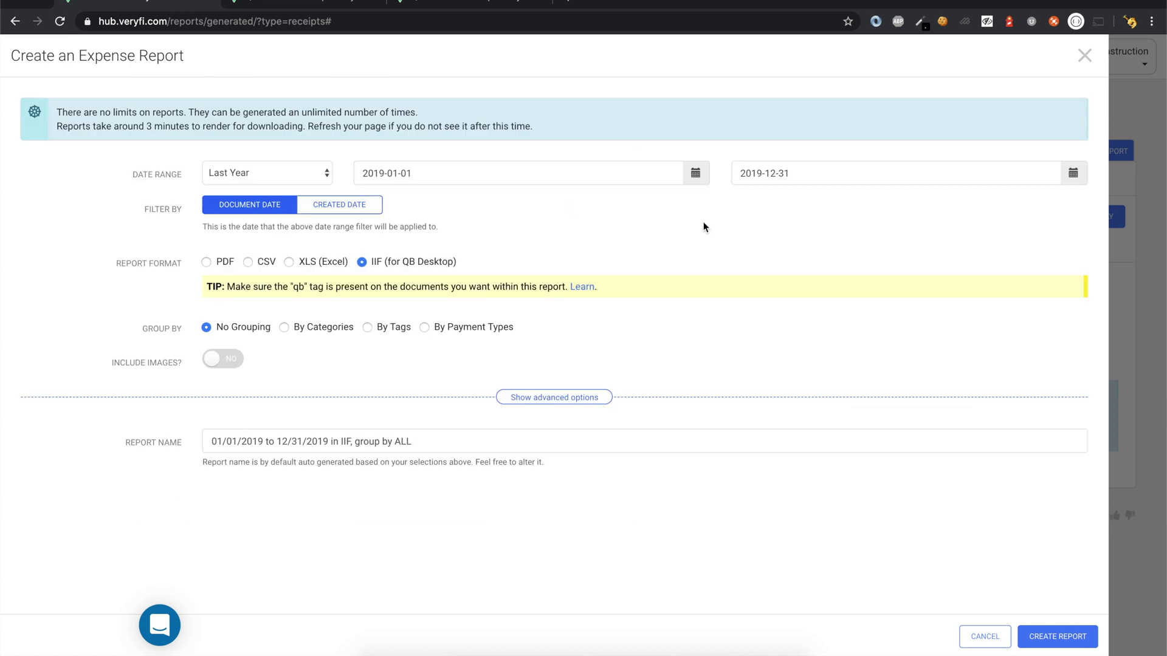
click(770, 173)
click(1071, 200)
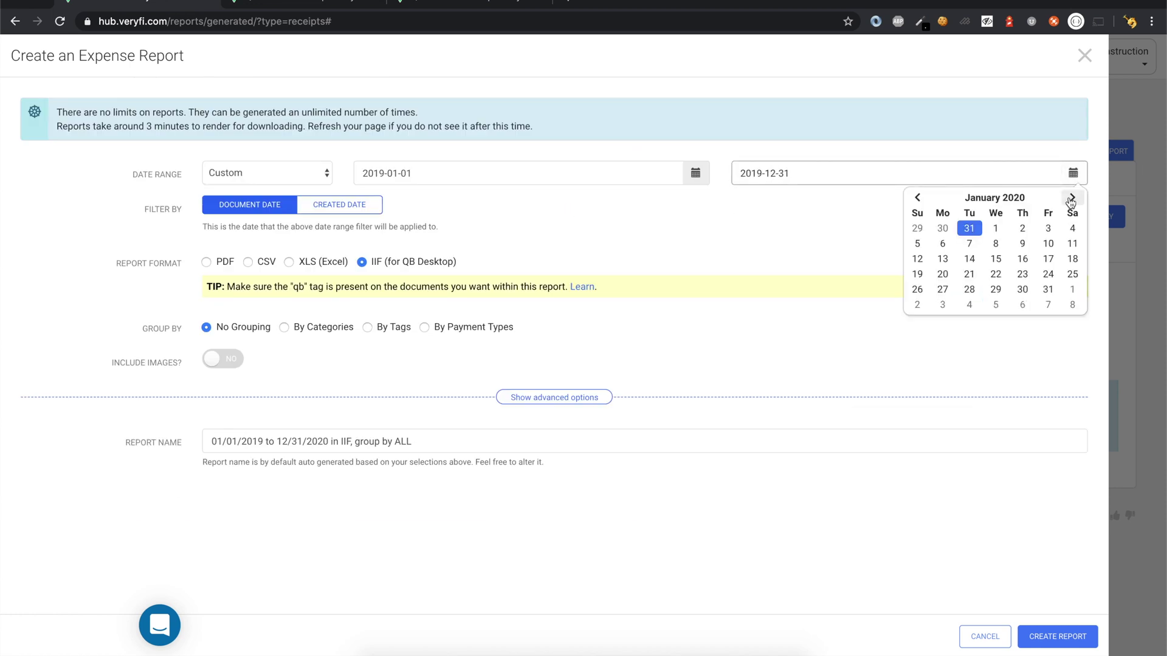
click(1071, 200)
click(1071, 200)
click(1071, 201)
click(1071, 200)
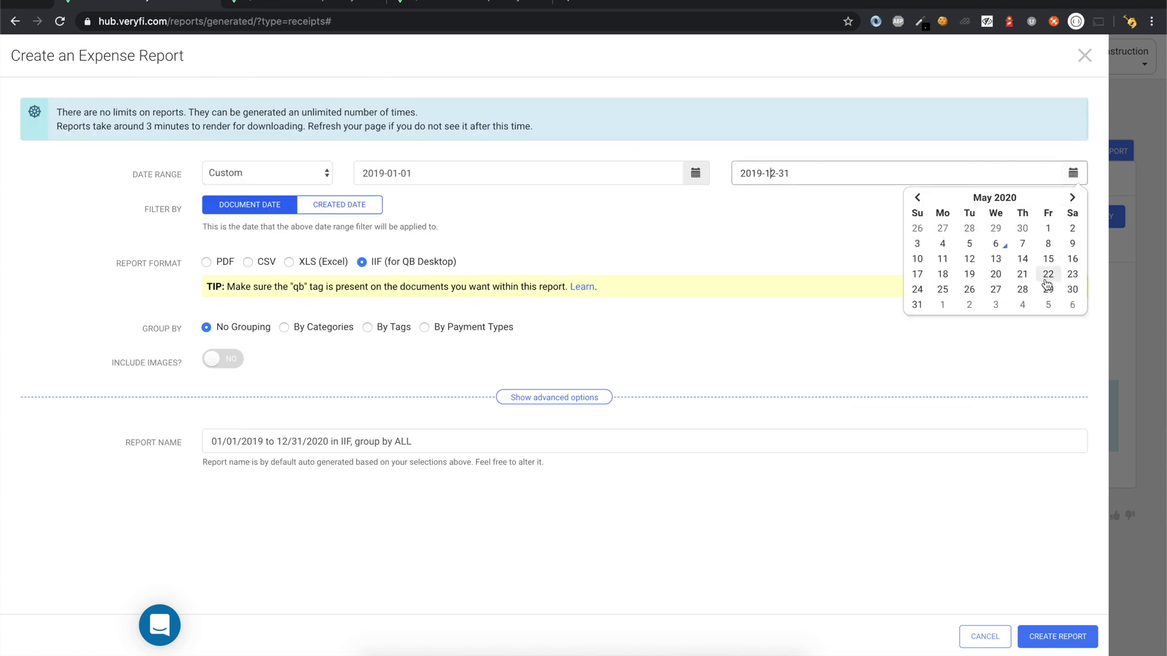
click(917, 305)
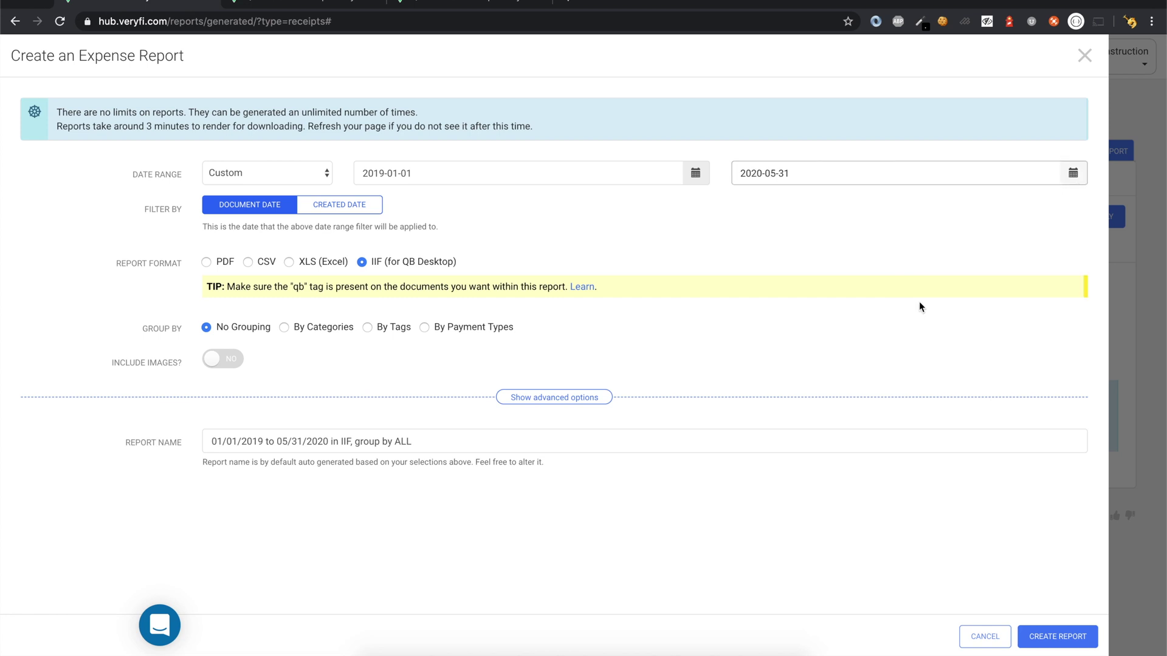
click(1056, 637)
Confirm the report request, download the generated IIF report, and open the downloaded file
click(544, 445)
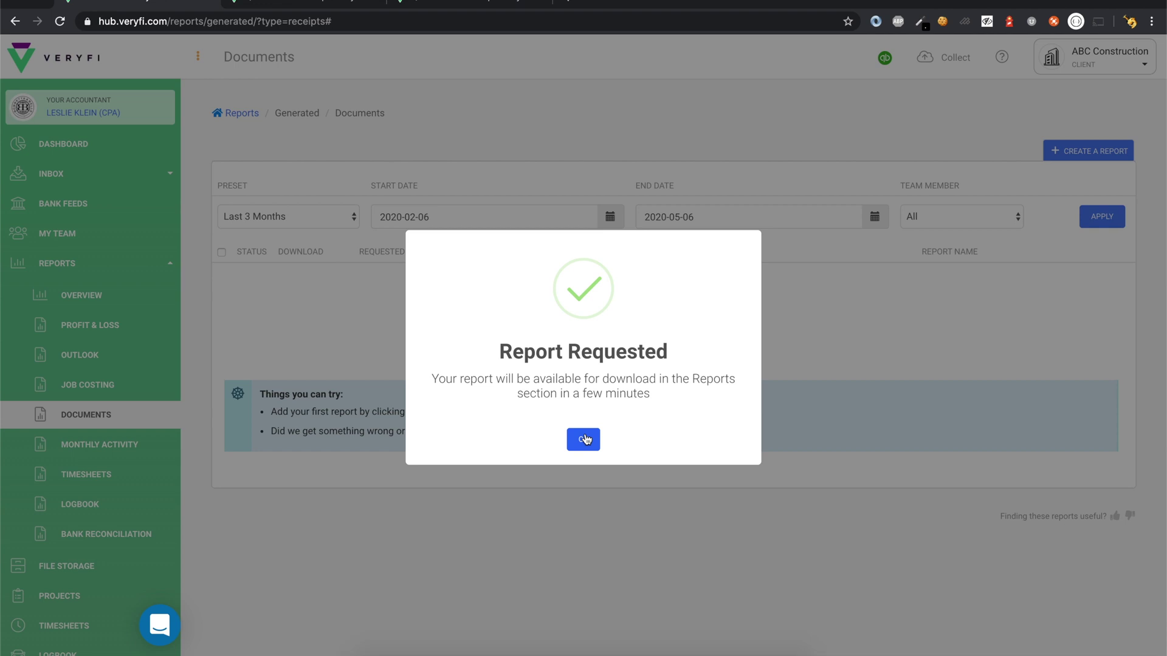
click(584, 439)
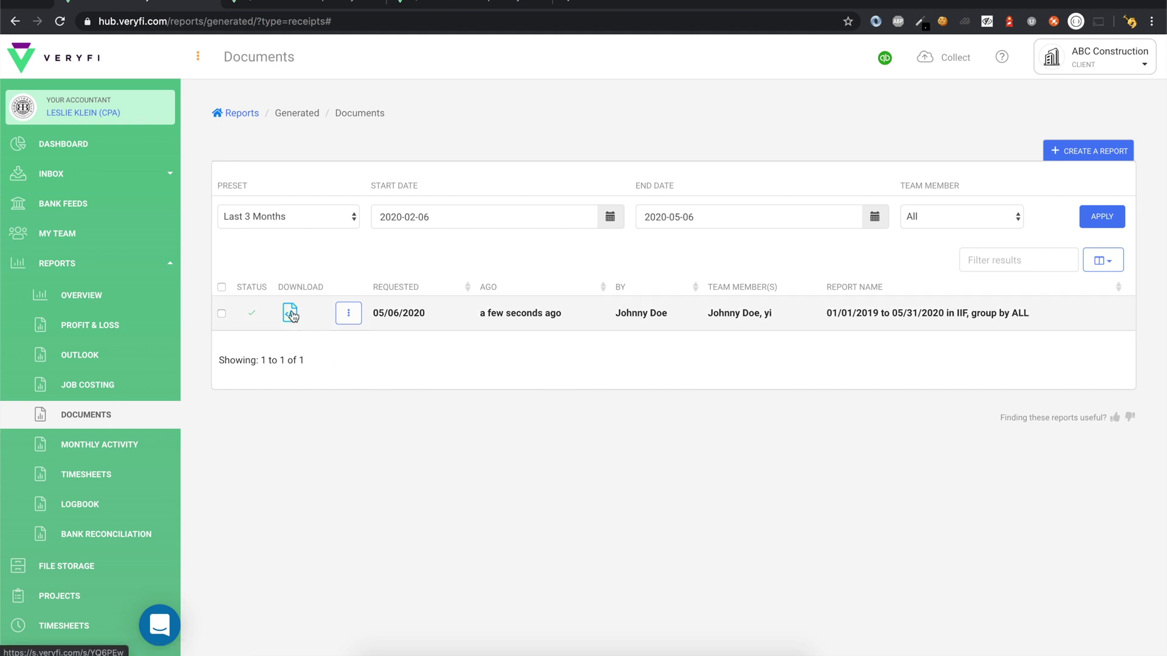
click(289, 314)
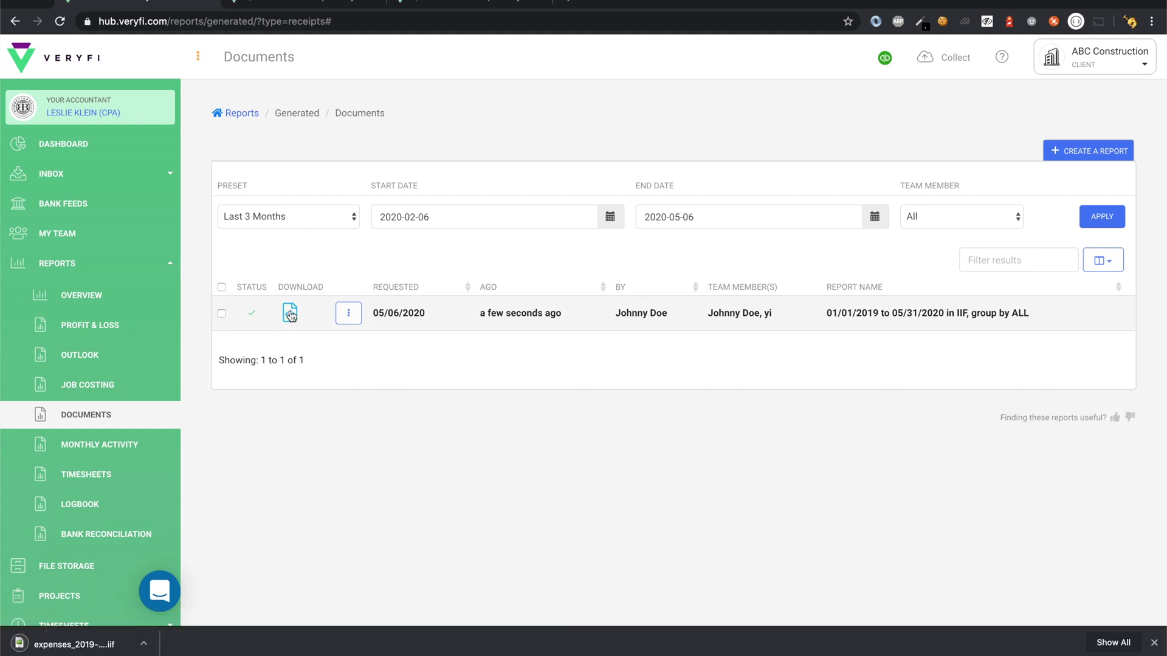
click(151, 642)
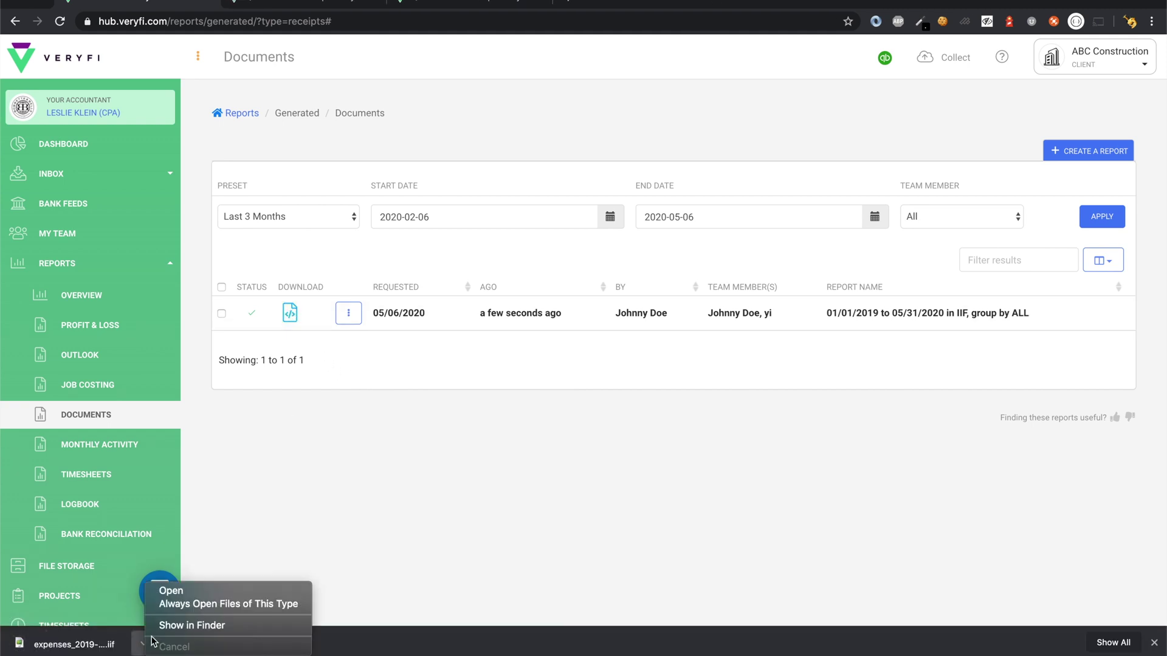
click(170, 591)
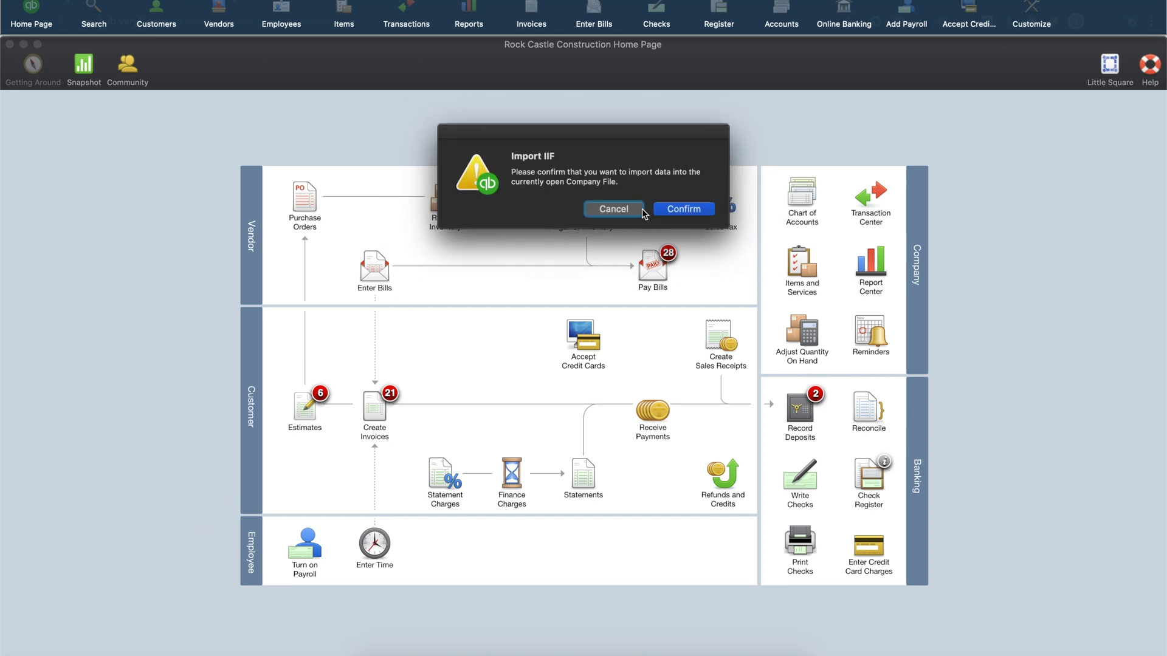
Import the expenses .iif file with File > Import > From IIF Files, accepting the backup first
click(623, 210)
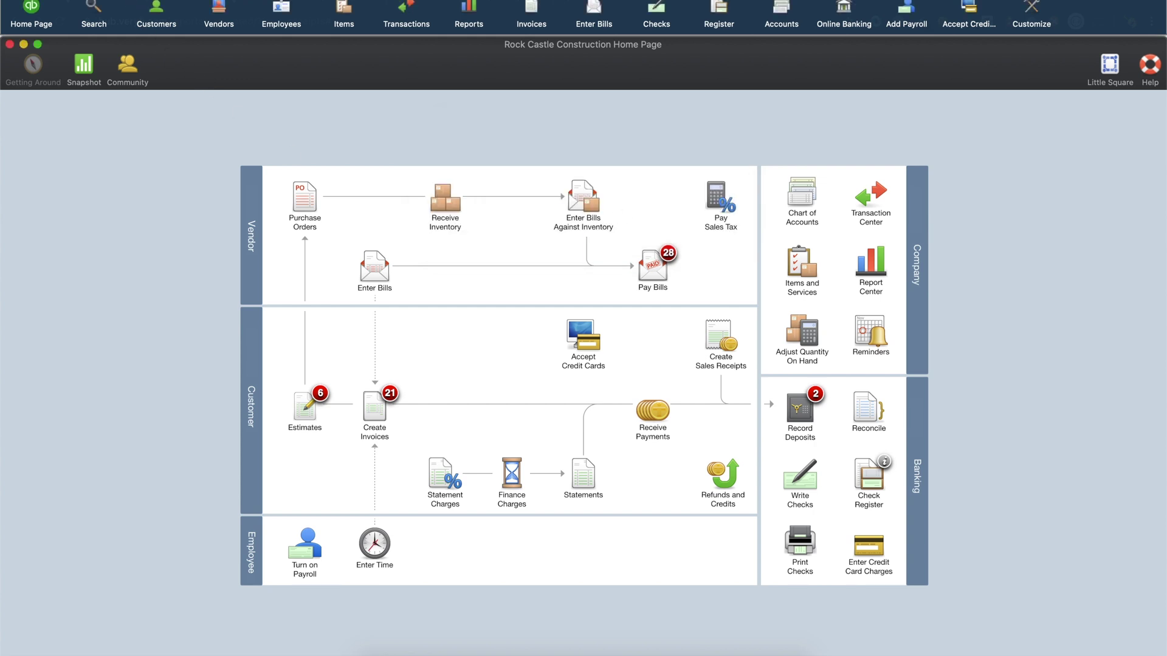
click(115, 0)
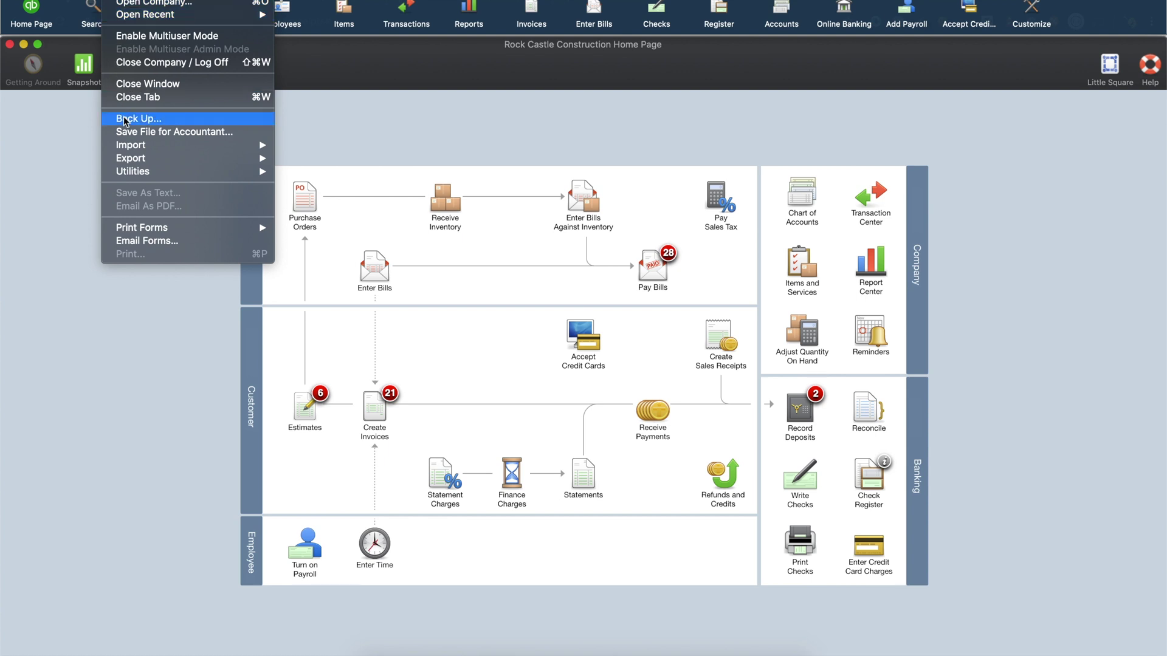
mouse_move(140, 148)
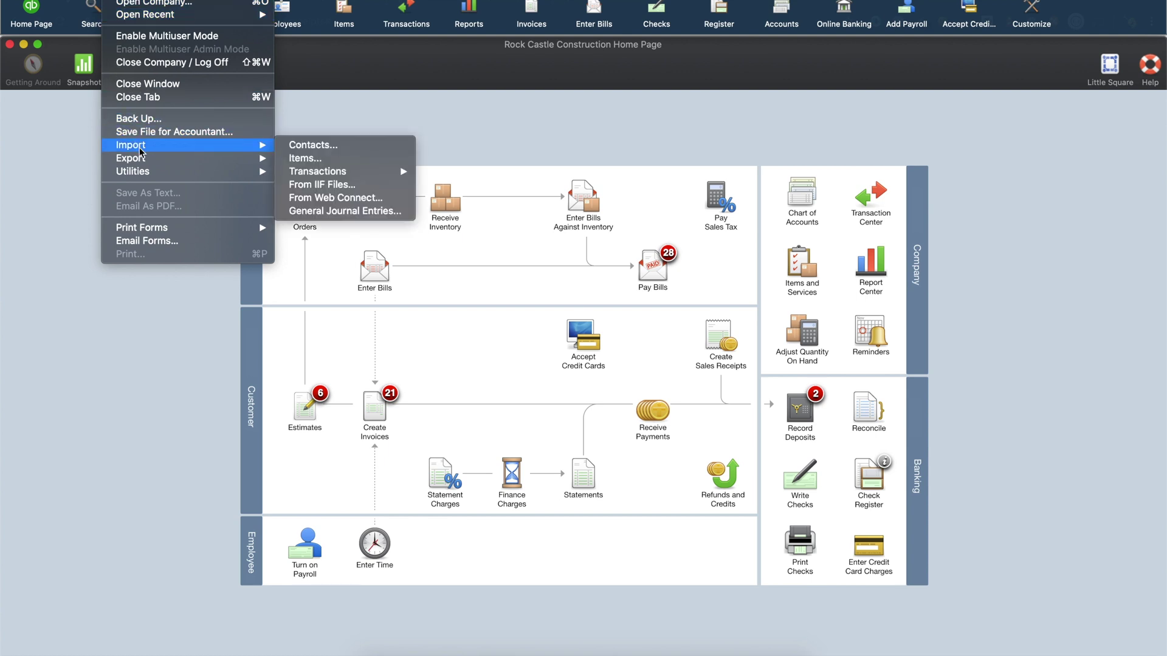
click(340, 185)
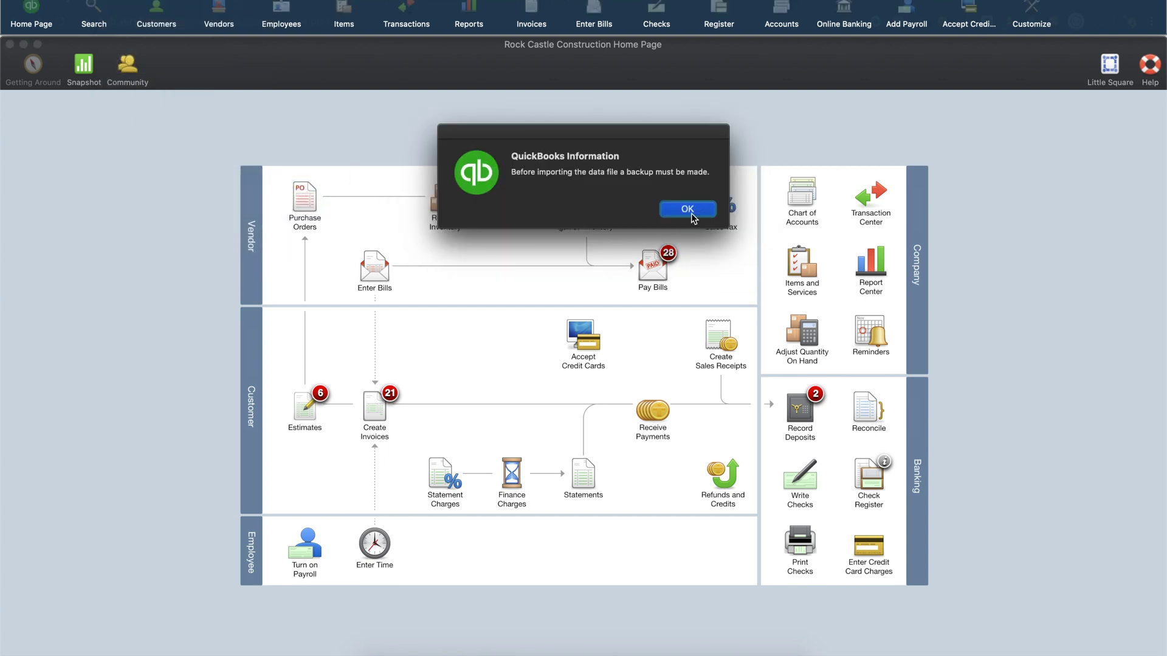
click(688, 210)
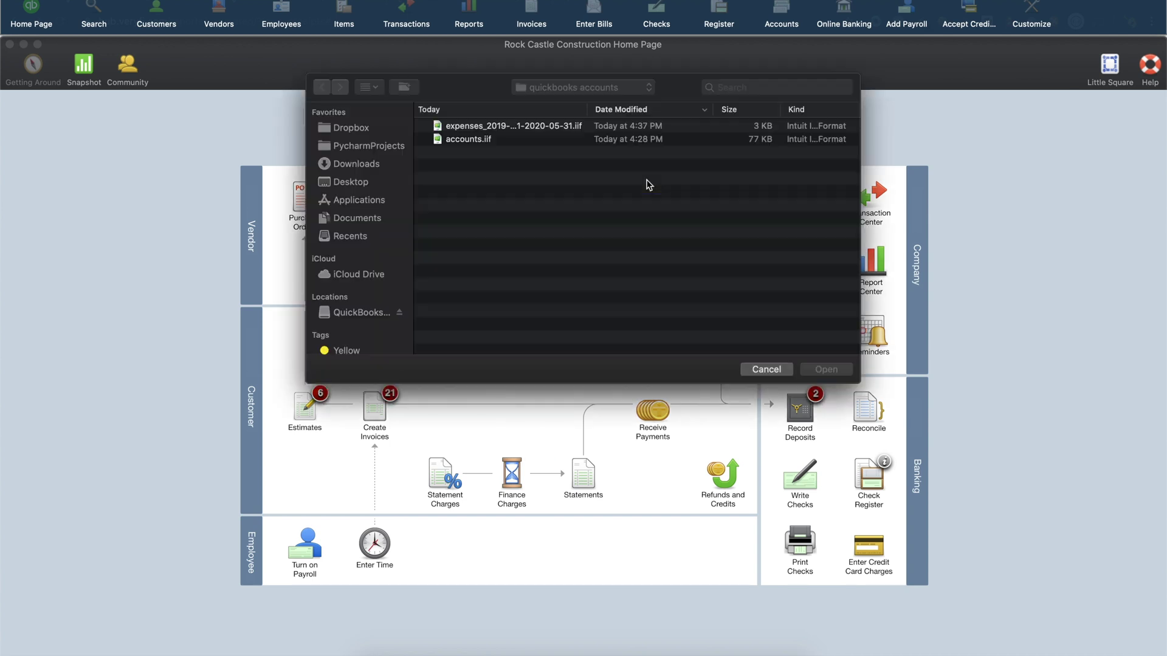
click(497, 126)
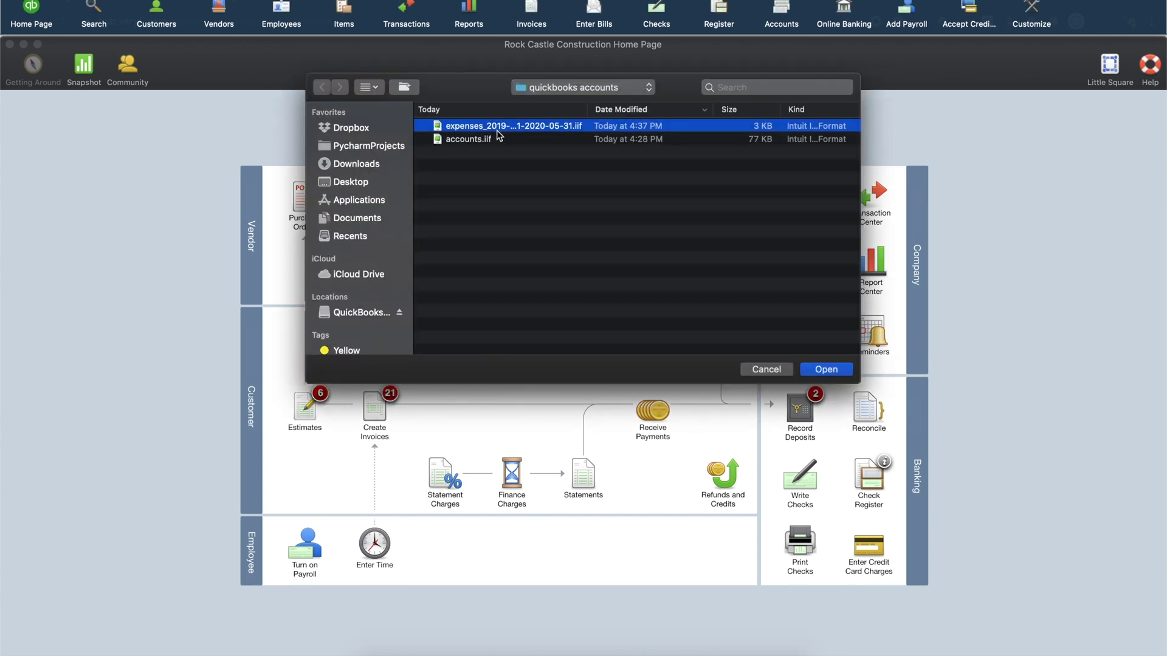
click(826, 370)
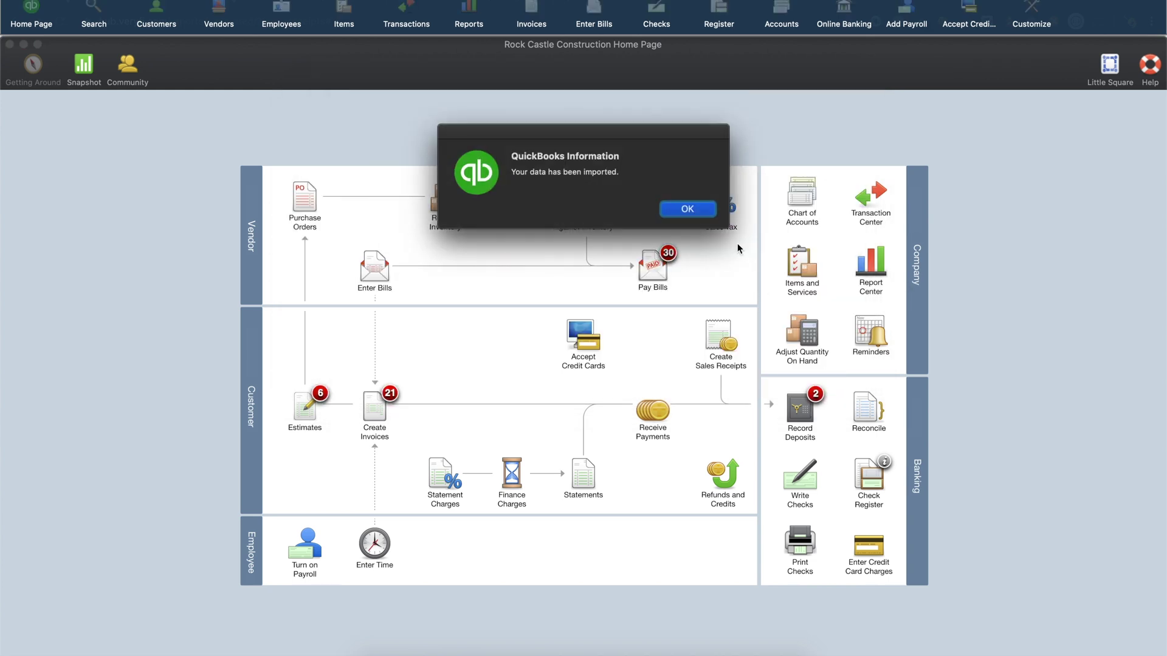
Search for 'veryfi', browse the four imported transactions, and open the SendGrid check
click(688, 209)
click(94, 15)
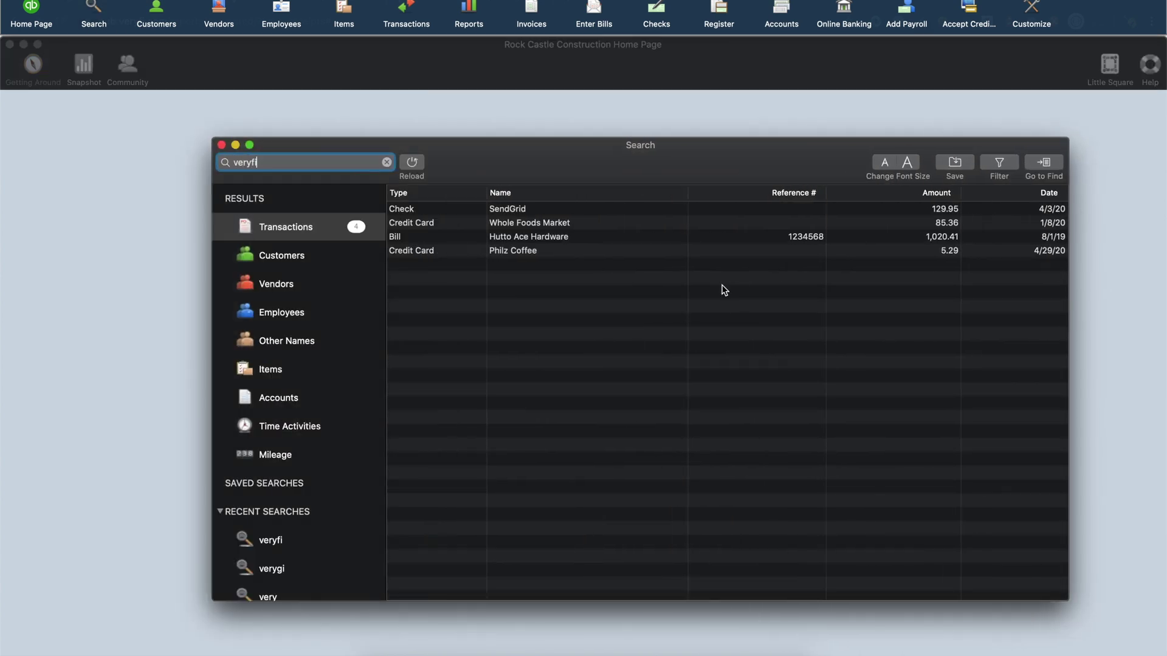
click(429, 225)
click(451, 254)
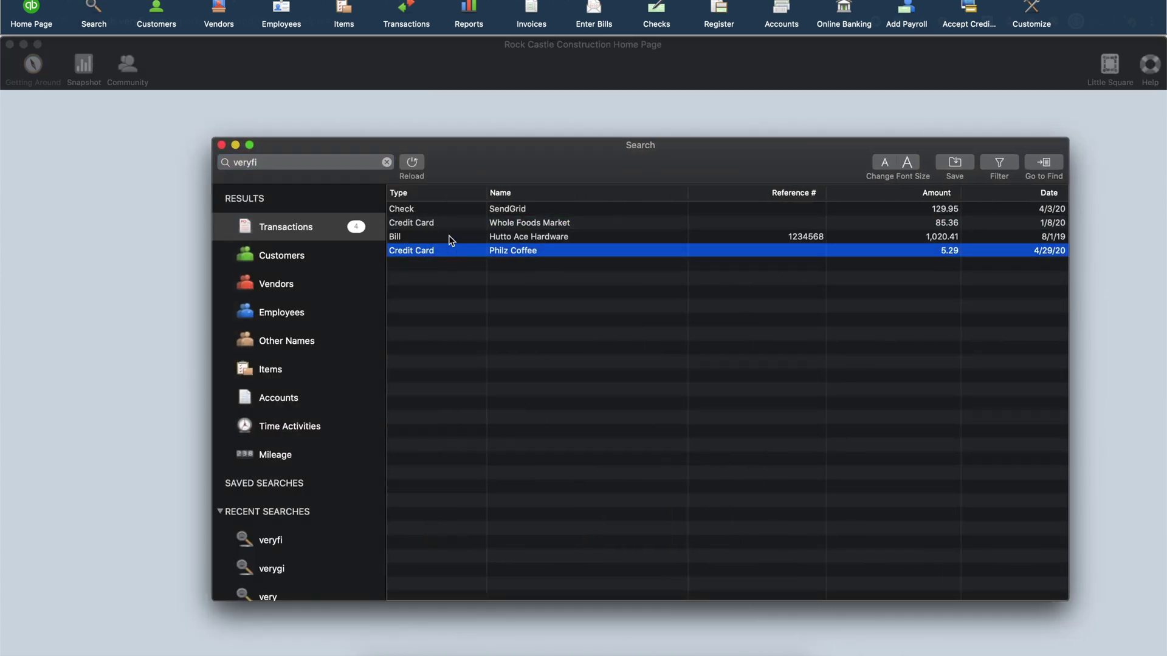
click(447, 226)
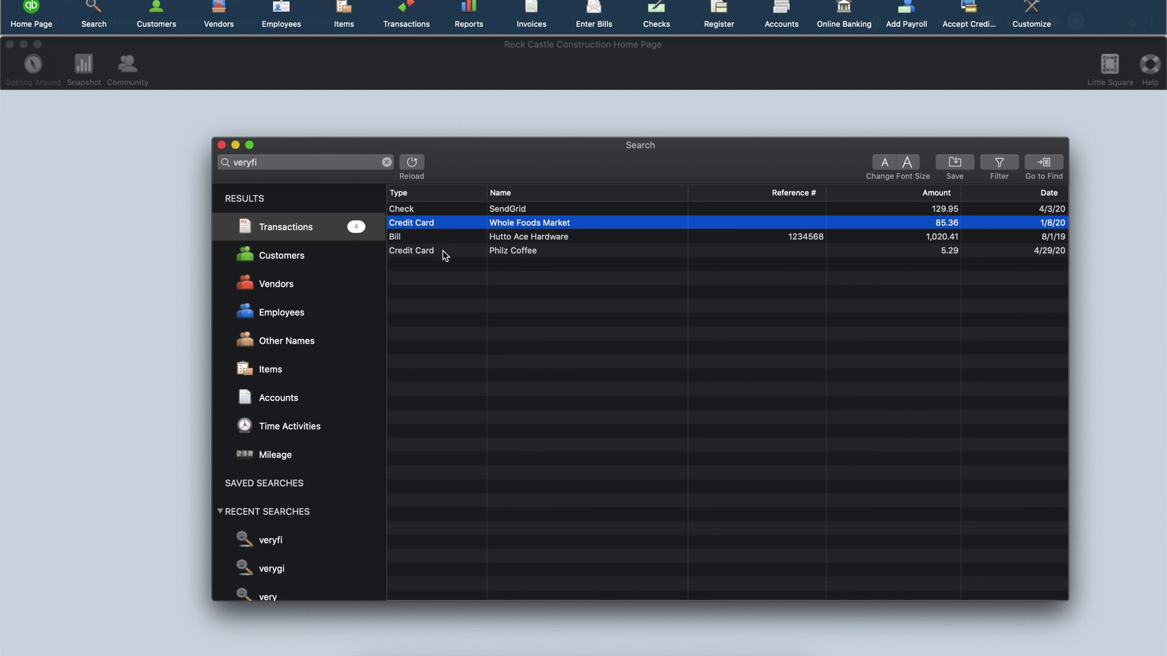
click(442, 251)
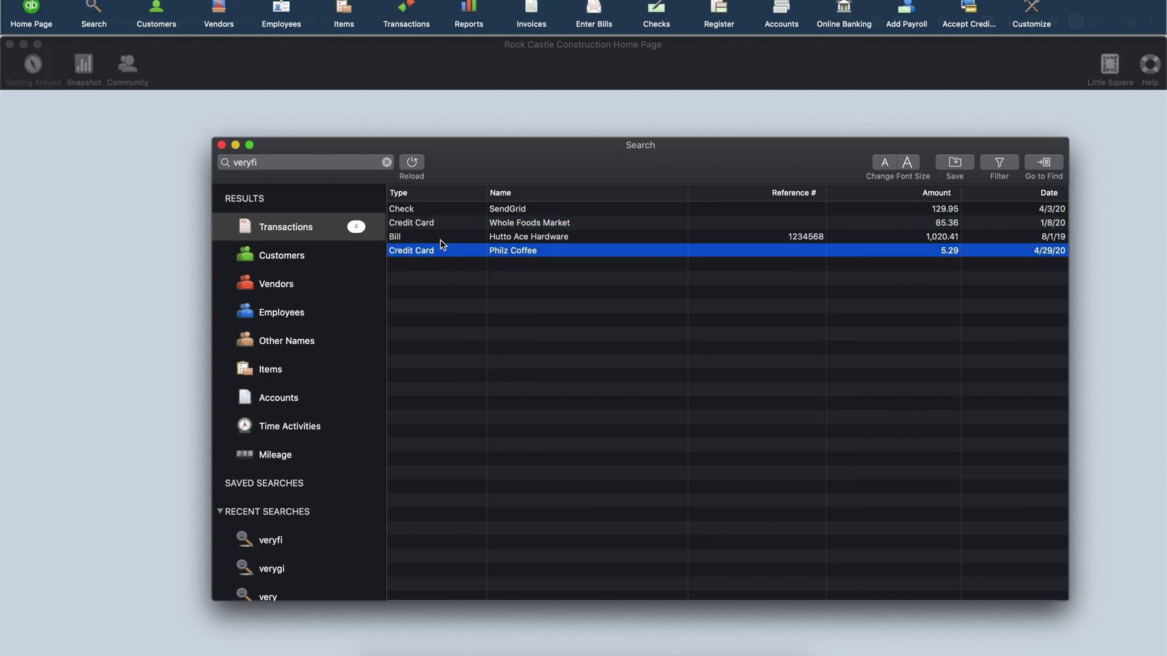
click(440, 240)
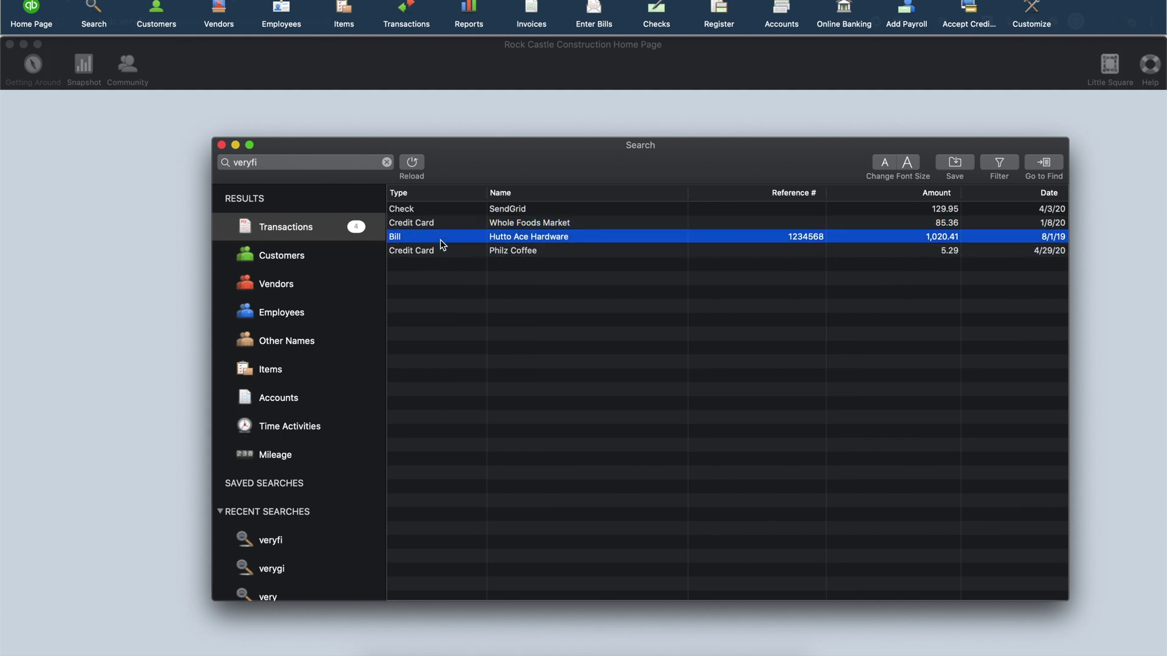
click(416, 211)
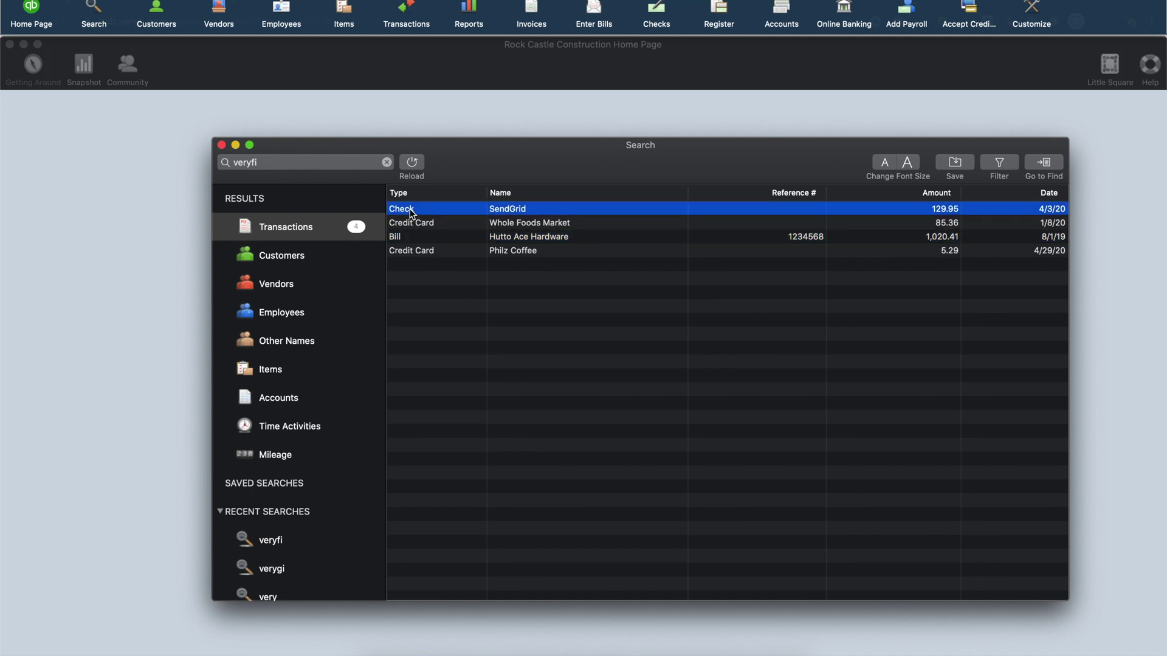
double_click(412, 213)
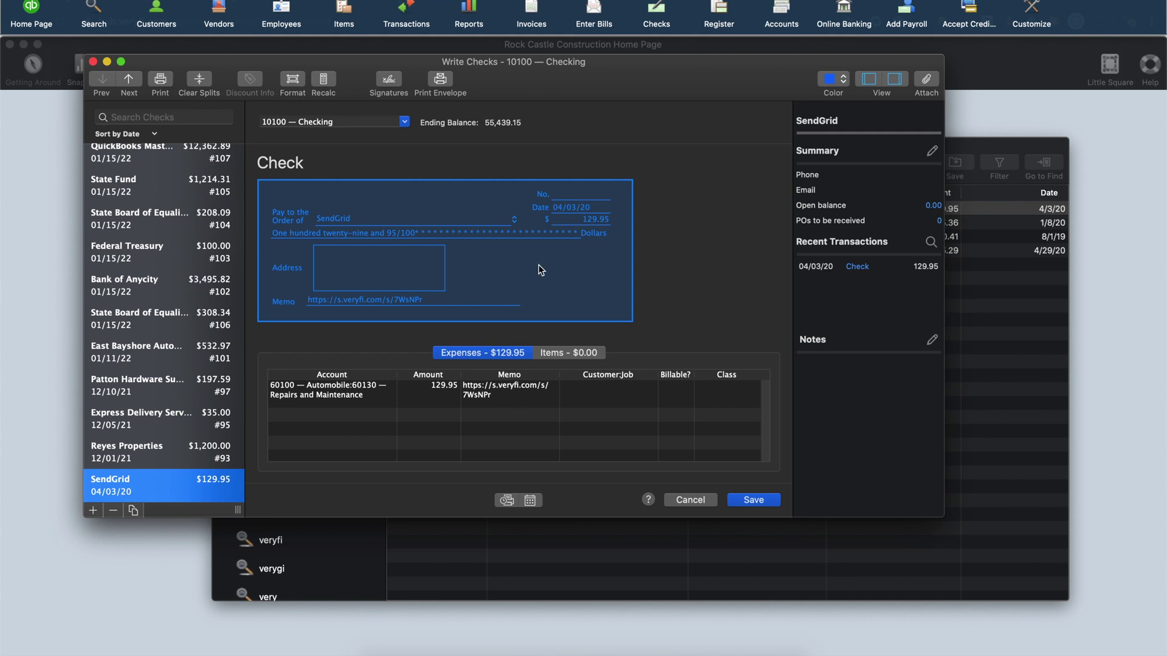
Highlight the veryfi link in the SendGrid check's memo
click(512, 395)
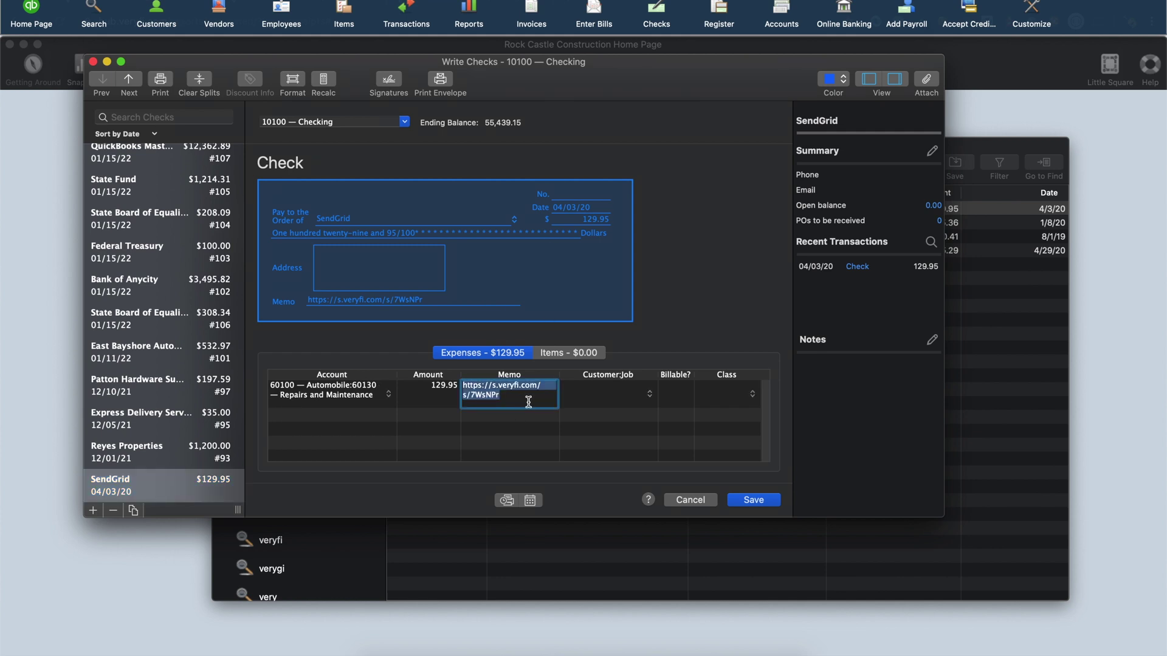
click(526, 401)
drag(526, 401, 447, 381)
Open the Whole Foods Market charge, check its account, job and class splits, then cancel both windows
click(974, 144)
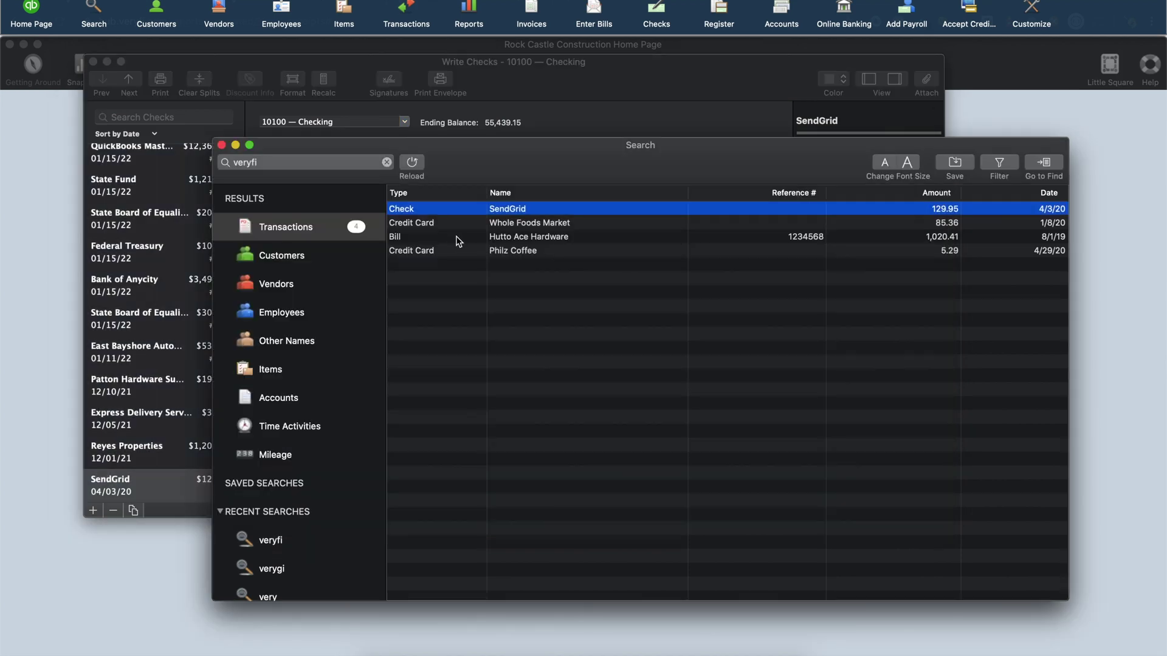
double_click(432, 223)
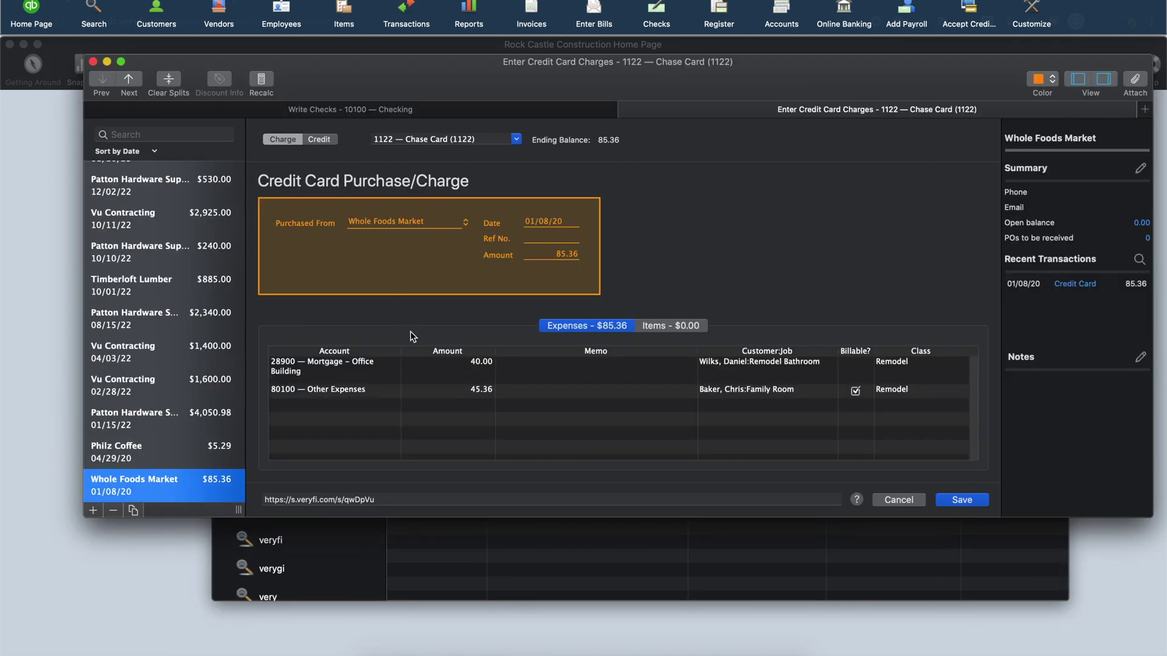
click(363, 373)
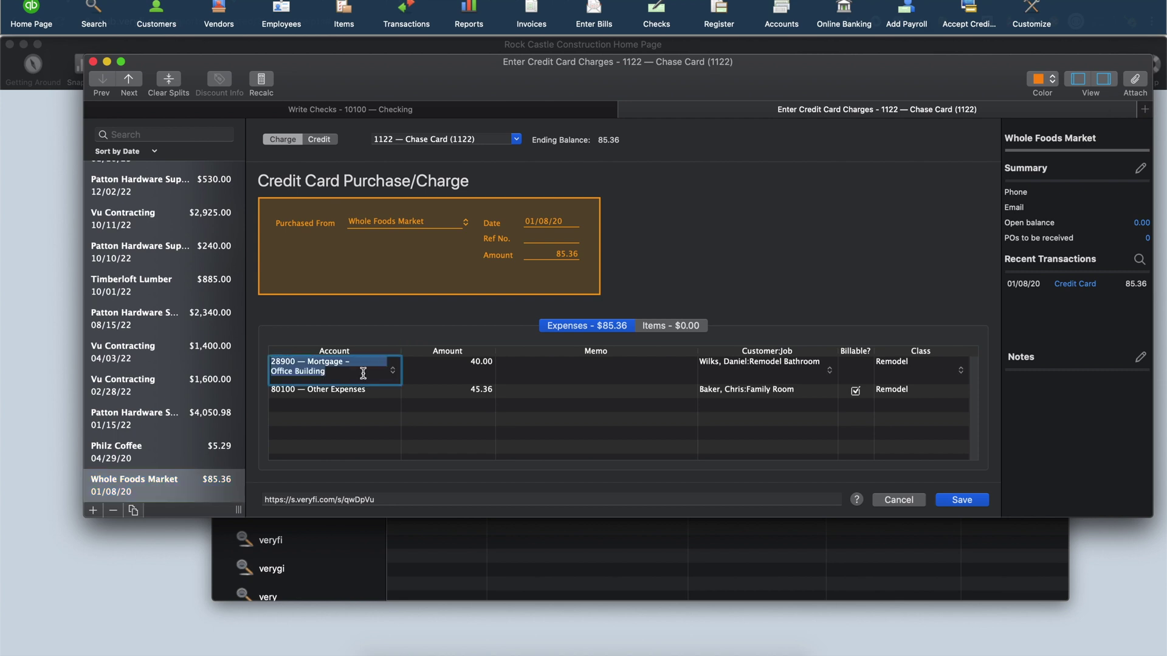
click(813, 369)
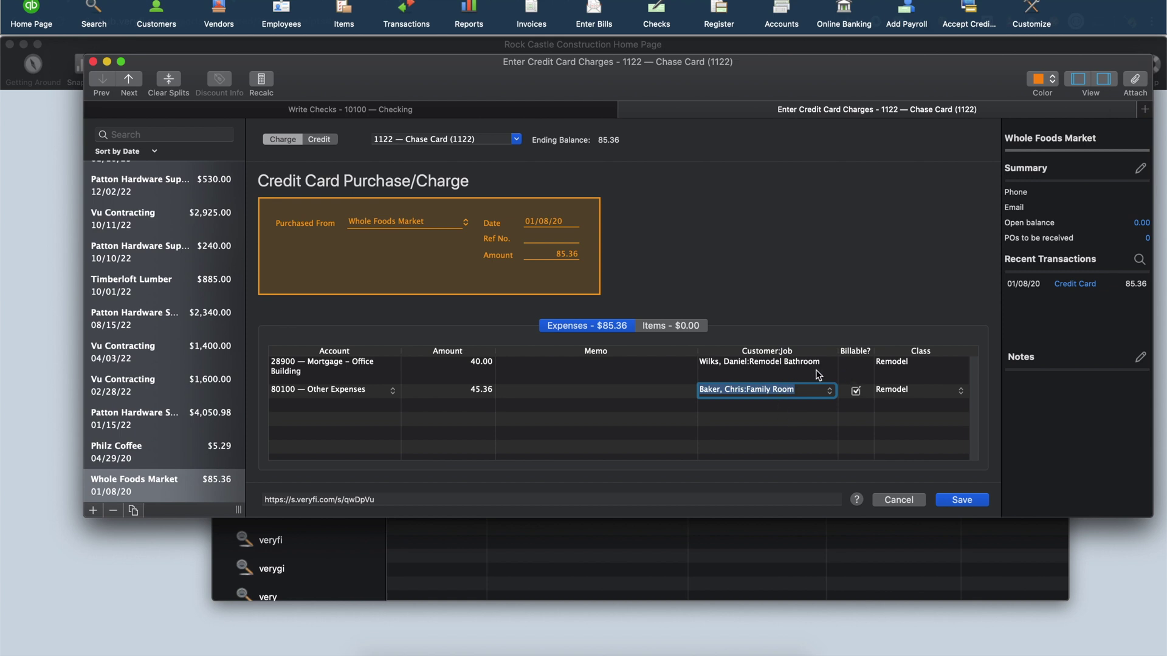
click(812, 368)
click(906, 371)
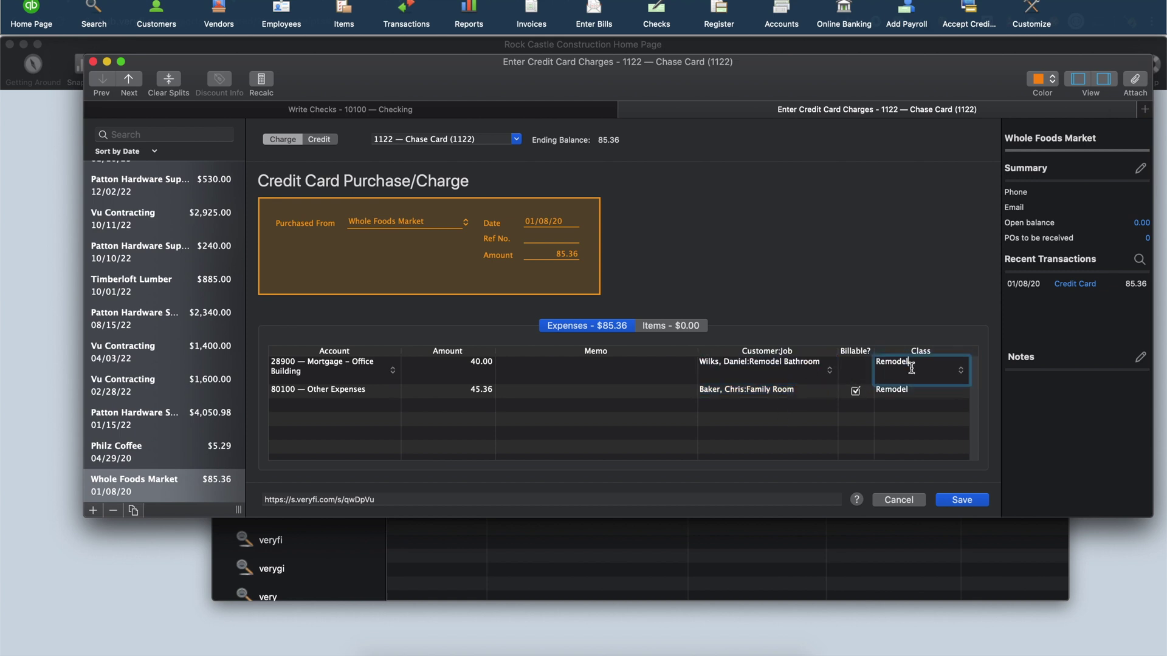
click(910, 500)
click(894, 519)
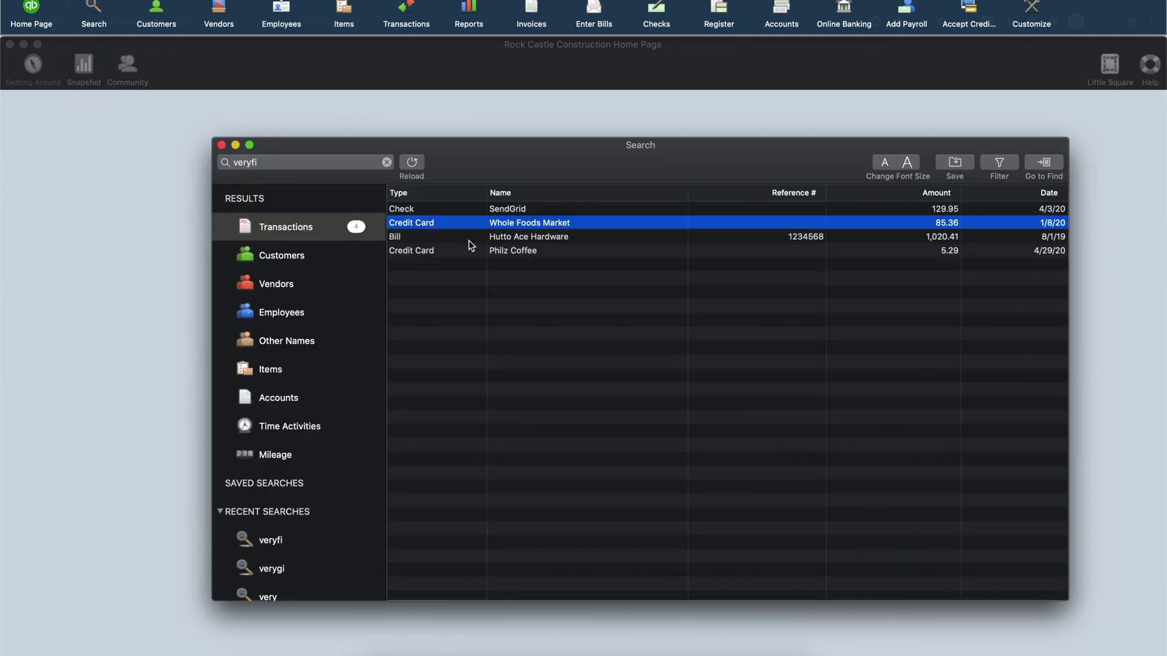
Close the QuickBooks search and archive all documents related to the 01/01/2019–05/31/2020 IIF report
click(222, 146)
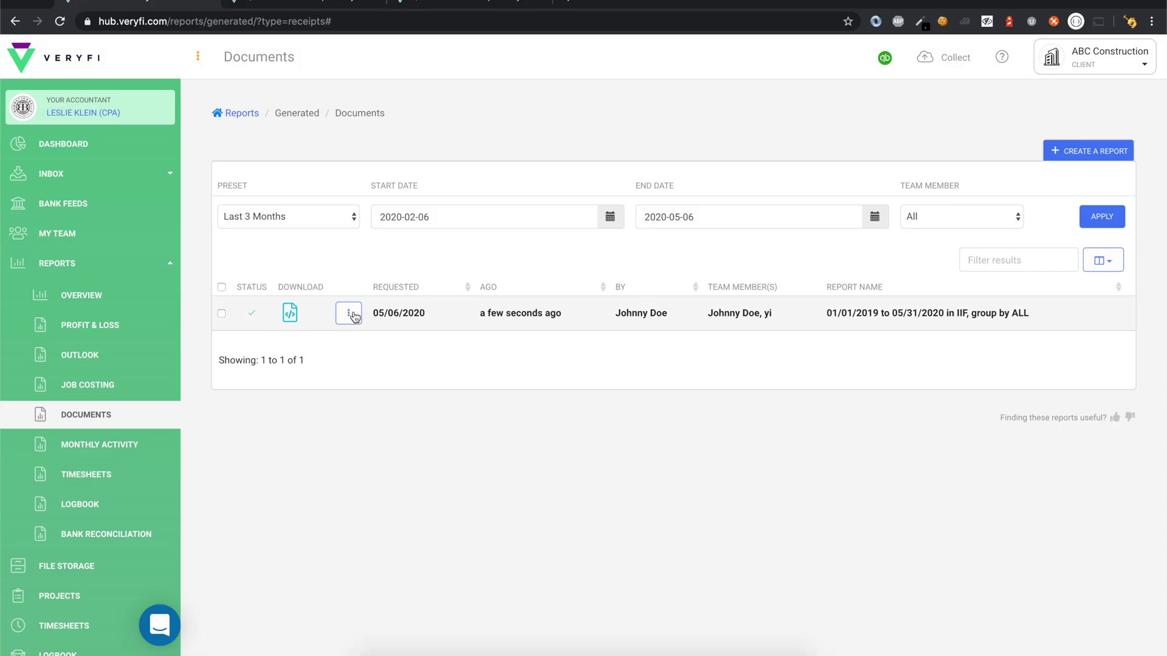
click(351, 316)
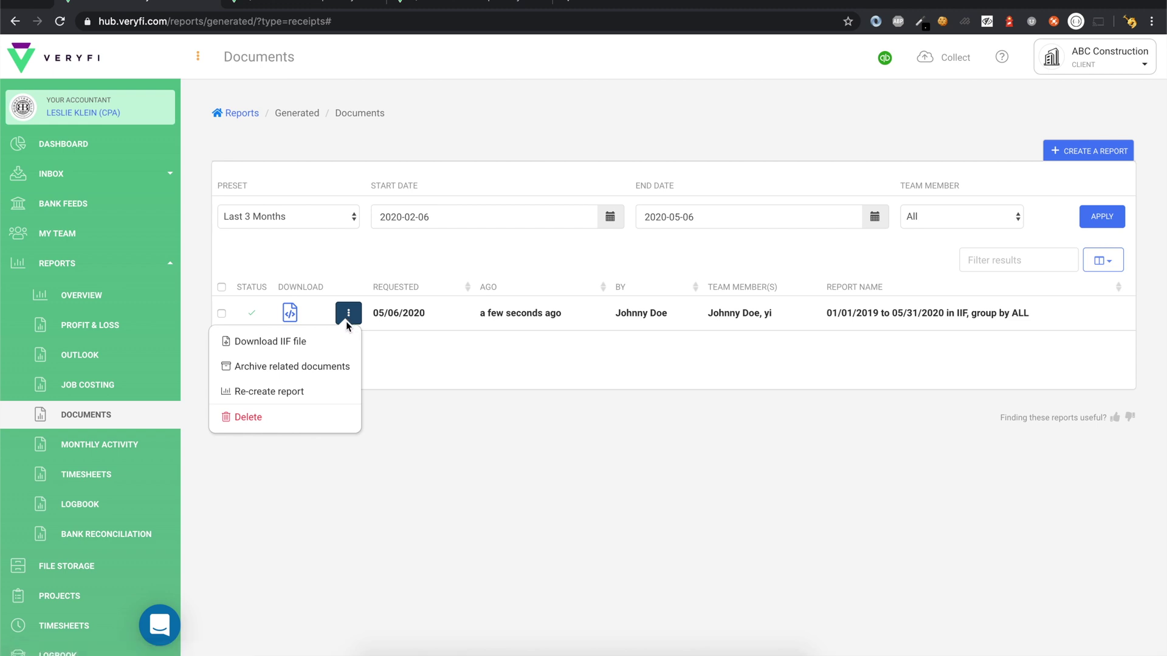
click(257, 367)
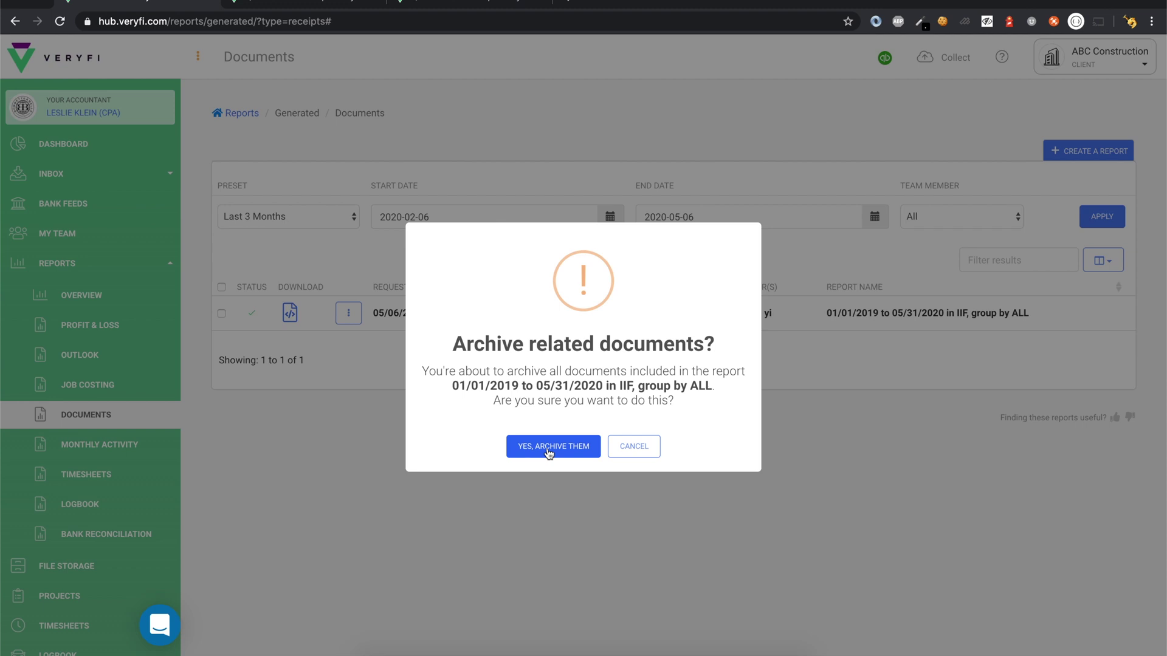
click(548, 449)
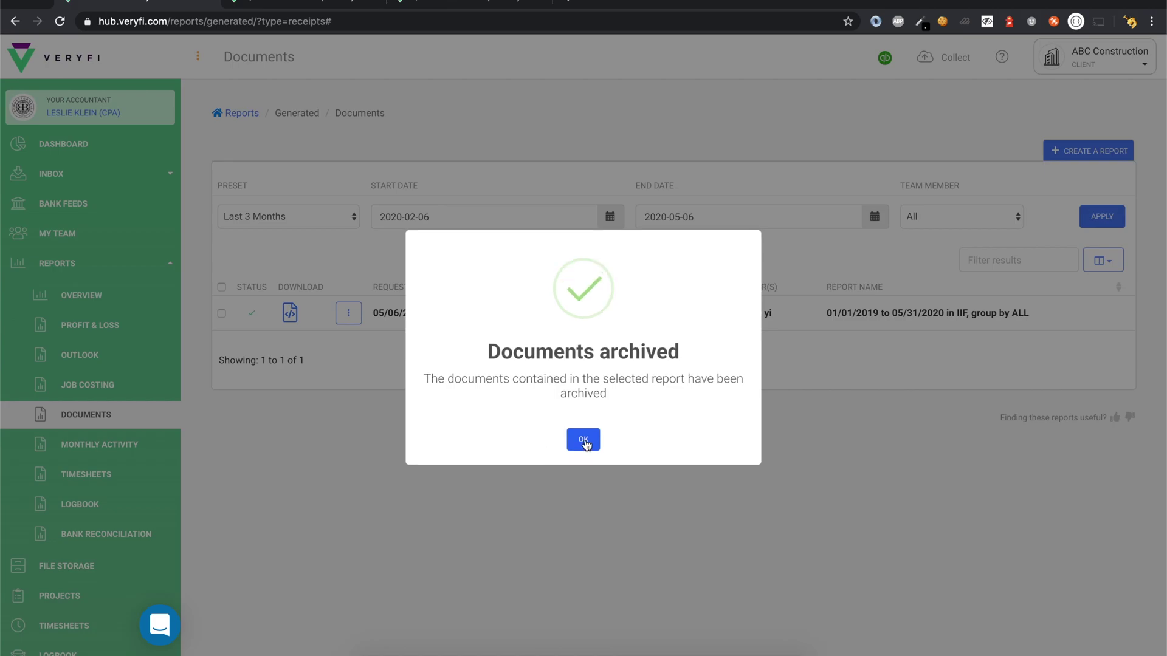
click(584, 438)
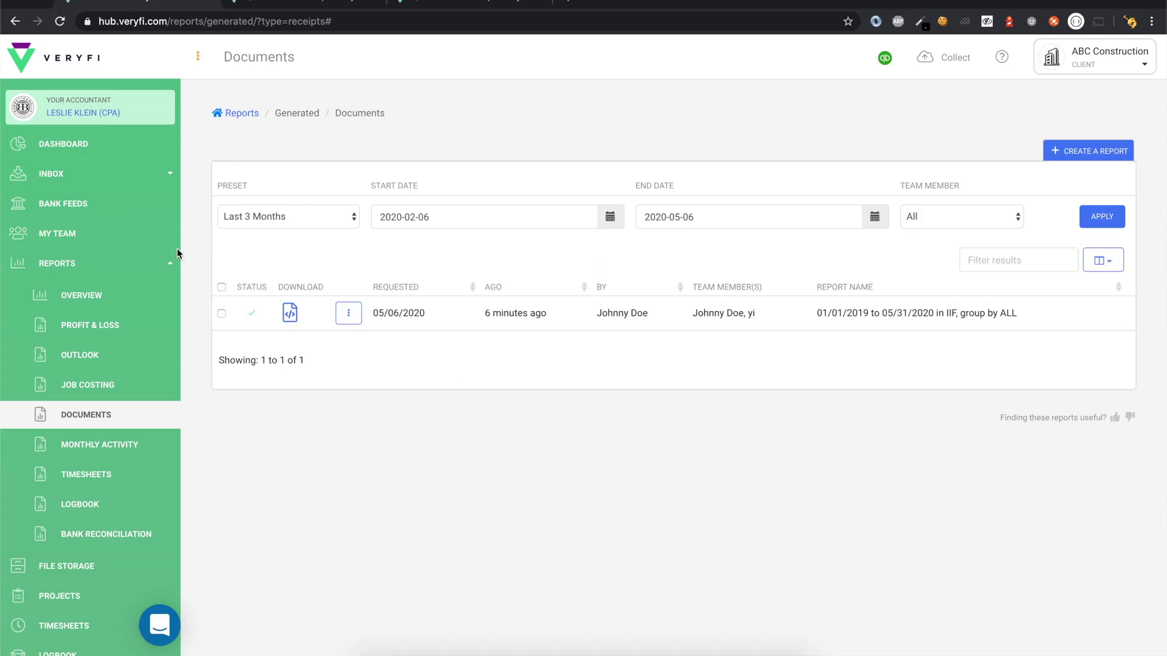
click(117, 177)
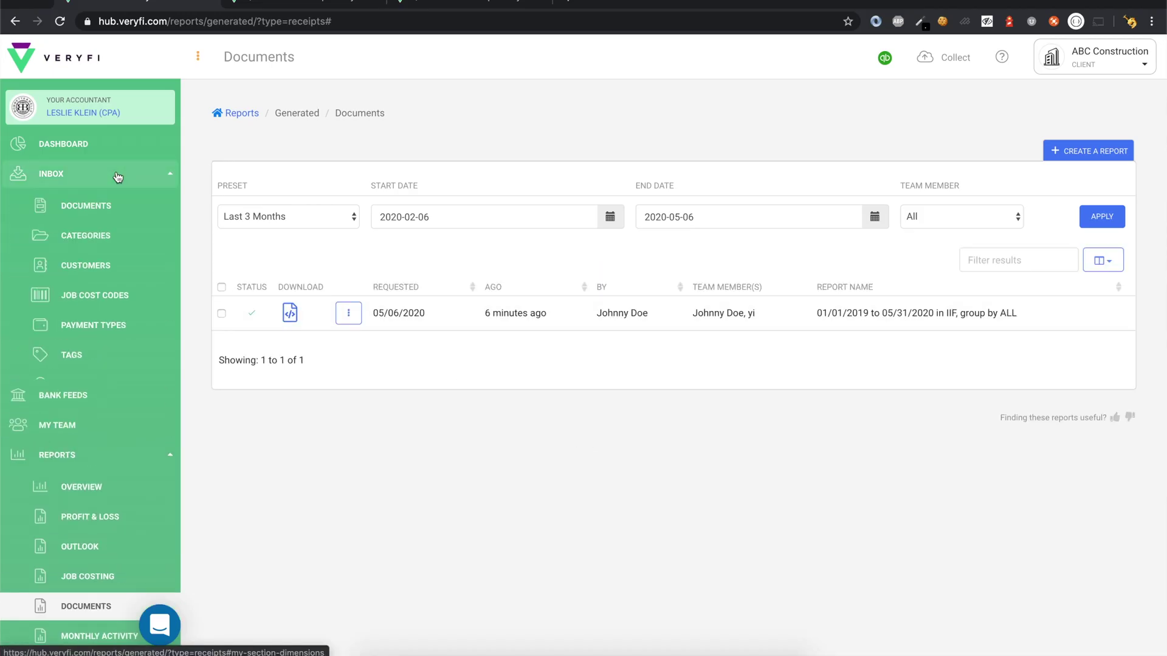
View the Documents list in the Archived bucket, then the Active bucket, and open the support chat
click(85, 207)
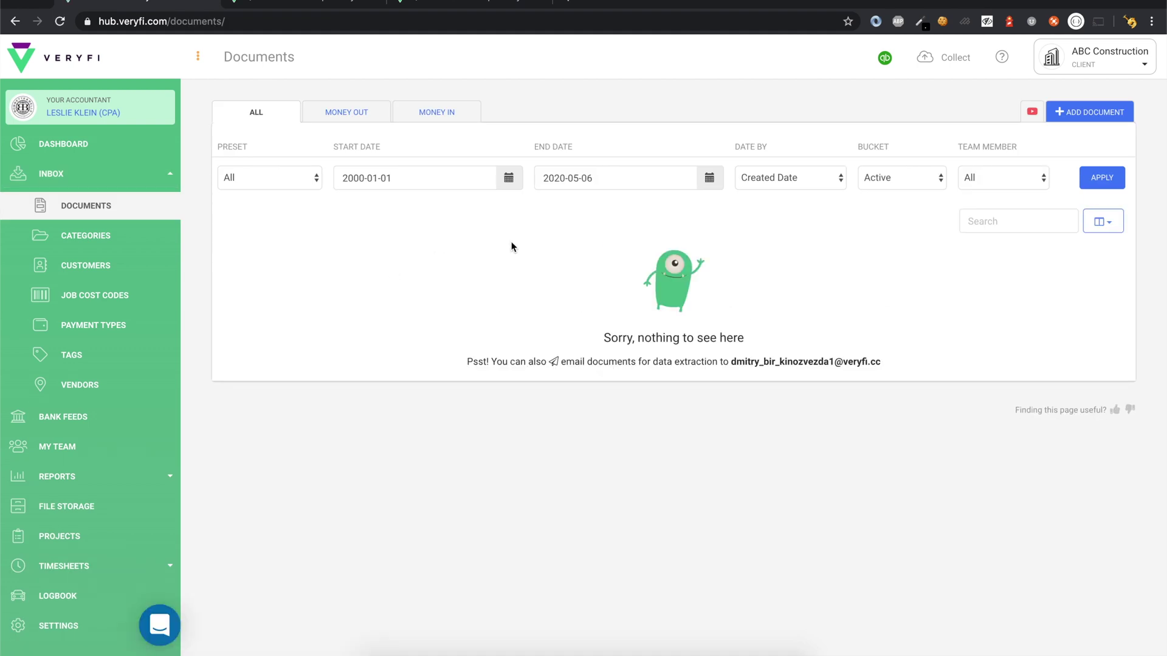
click(905, 178)
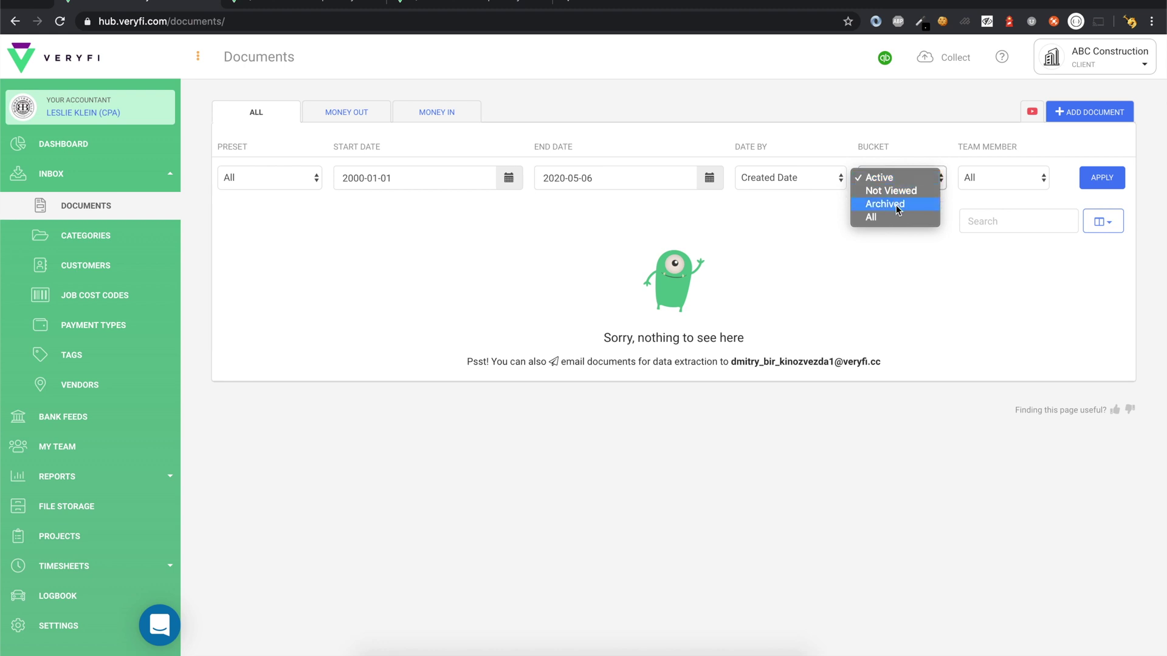
click(897, 205)
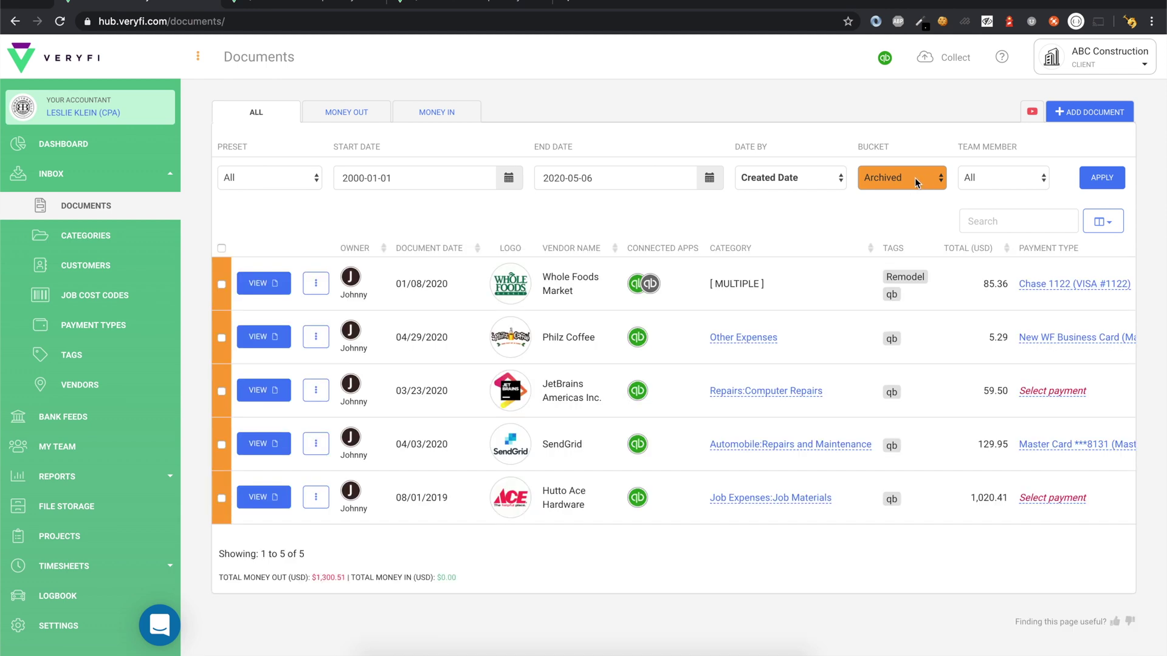
click(875, 177)
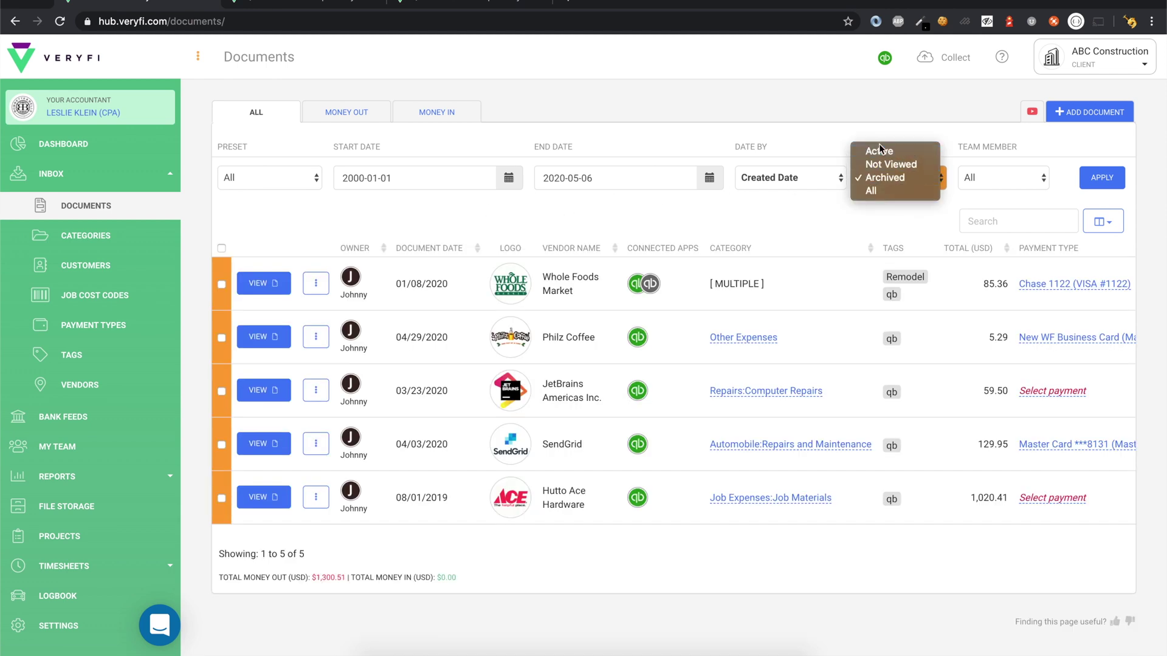
click(881, 149)
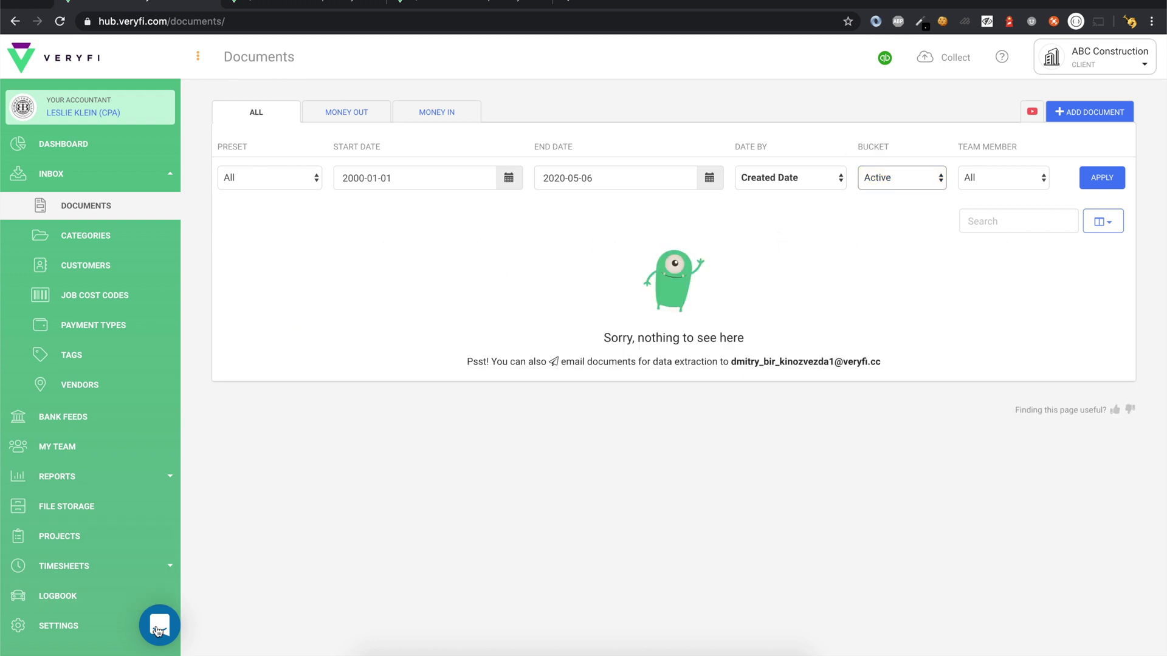
click(158, 626)
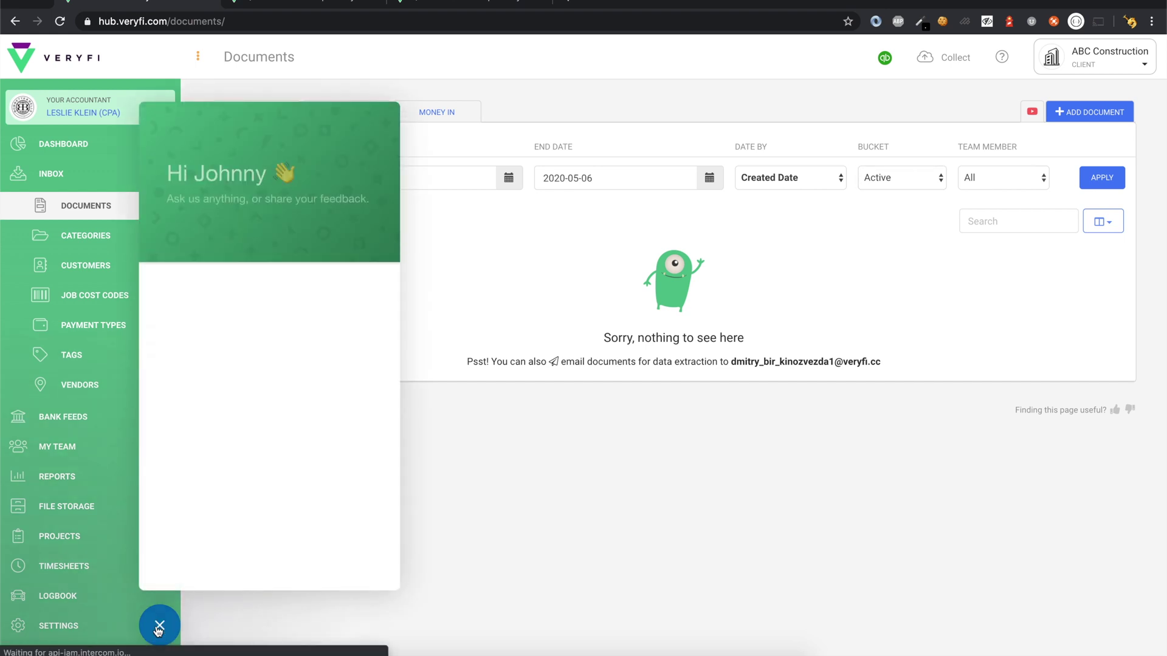